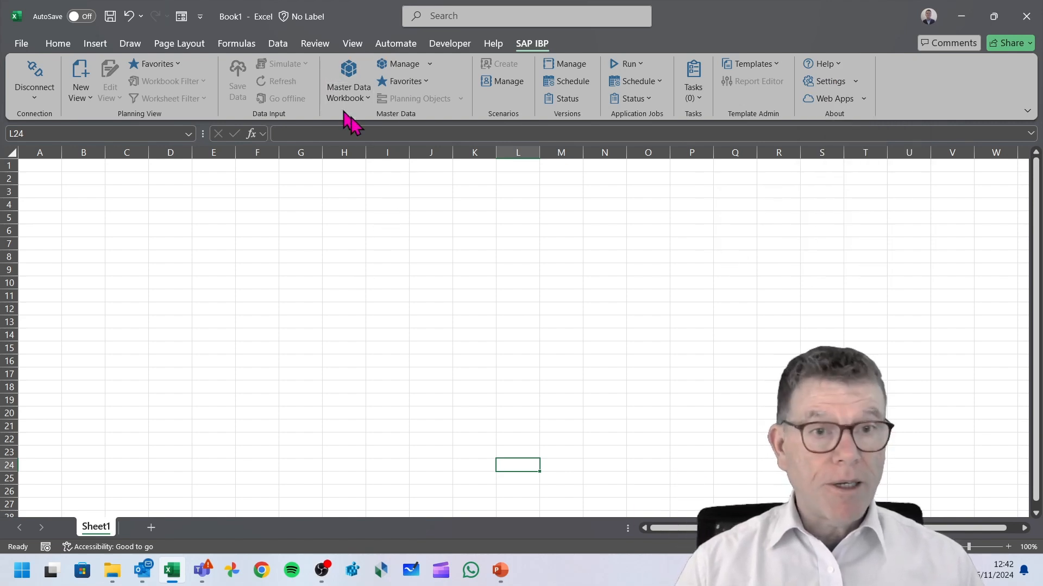
Start a new master data workbook for planning objects, choosing the planning level used by the Projected Stock key figure.
left_click(348, 77)
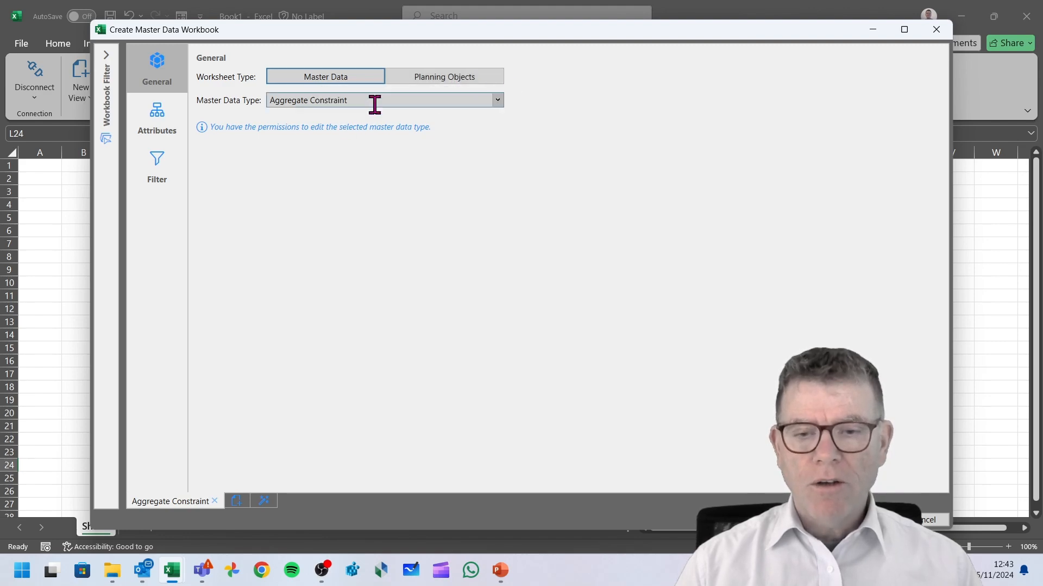
left_click(458, 81)
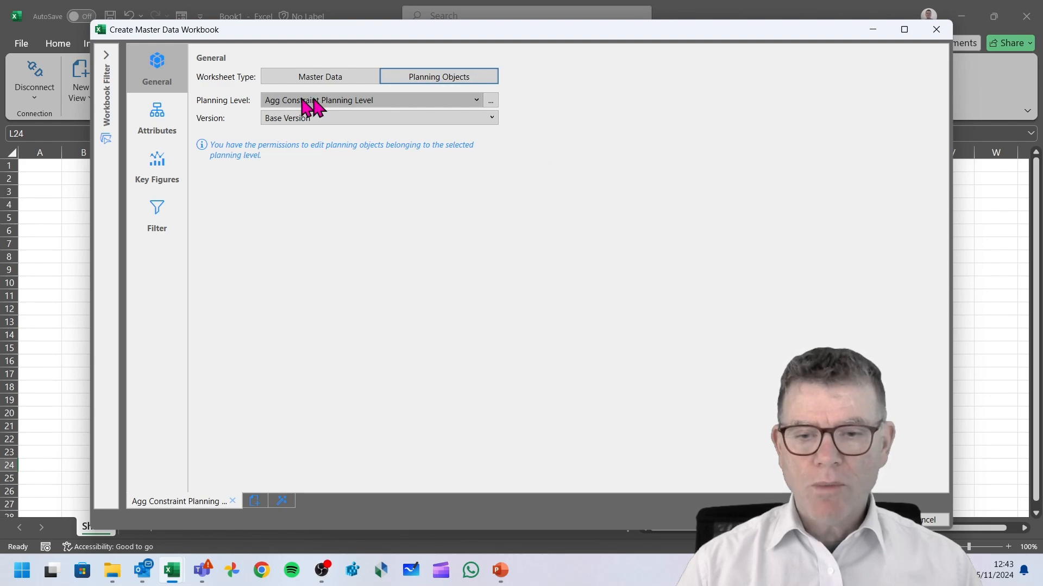
left_click(490, 101)
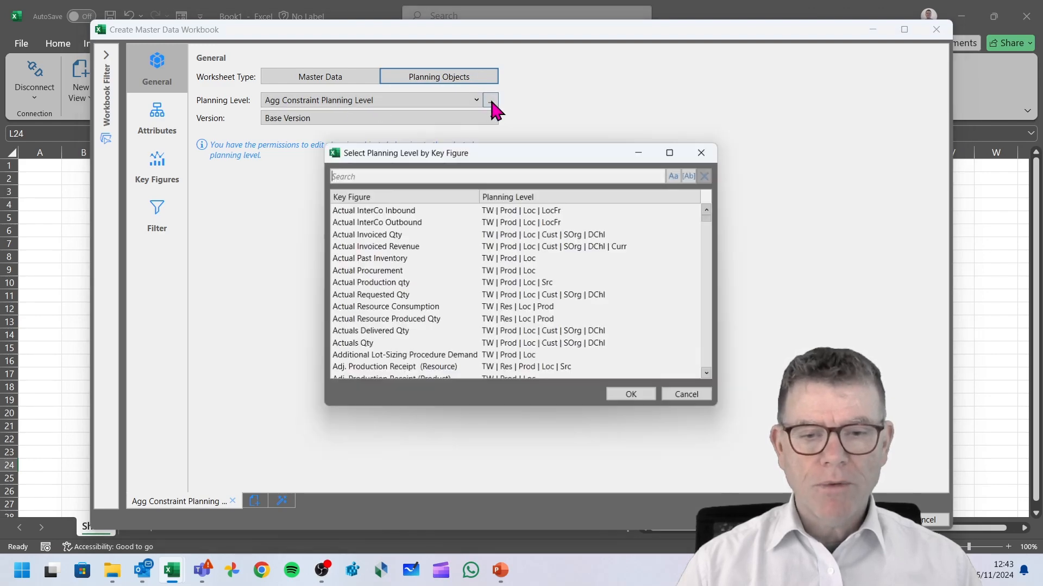
type("project")
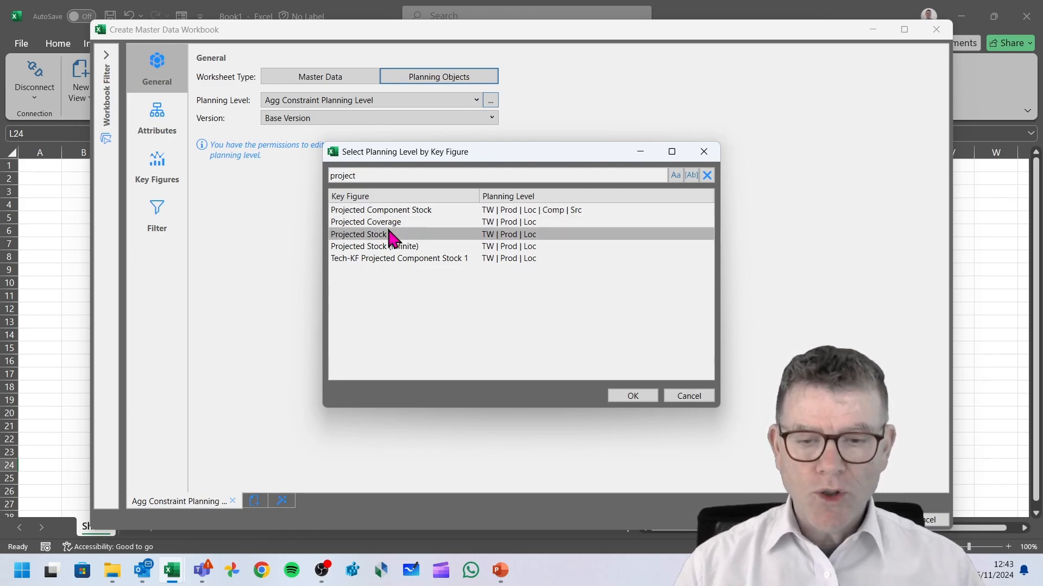
left_click(484, 238)
double_click(484, 238)
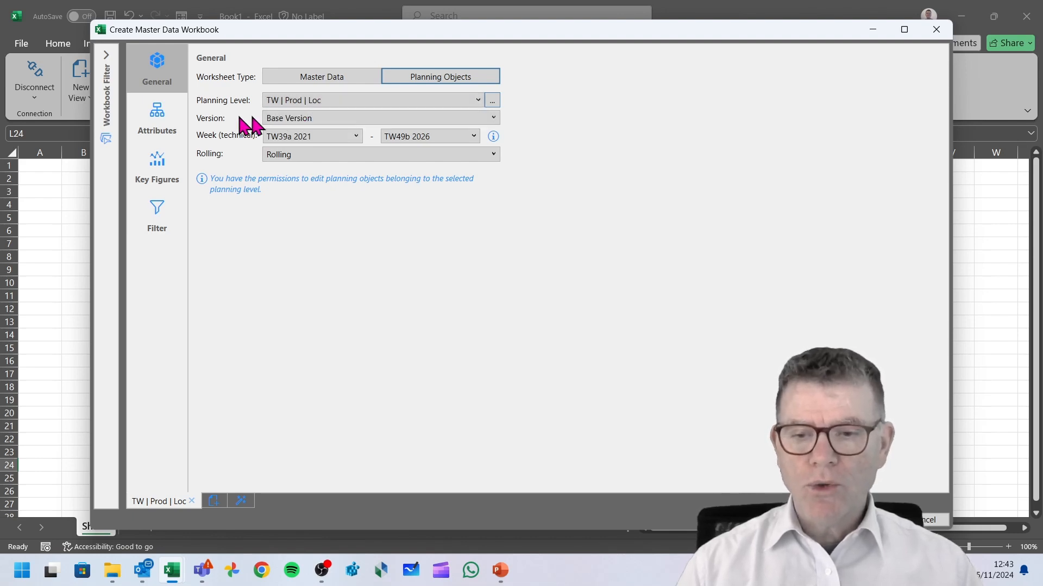
Limit the workbook's key figures to Safety Stock, Stock on Hand and Projected Stock.
mouse_move(158, 121)
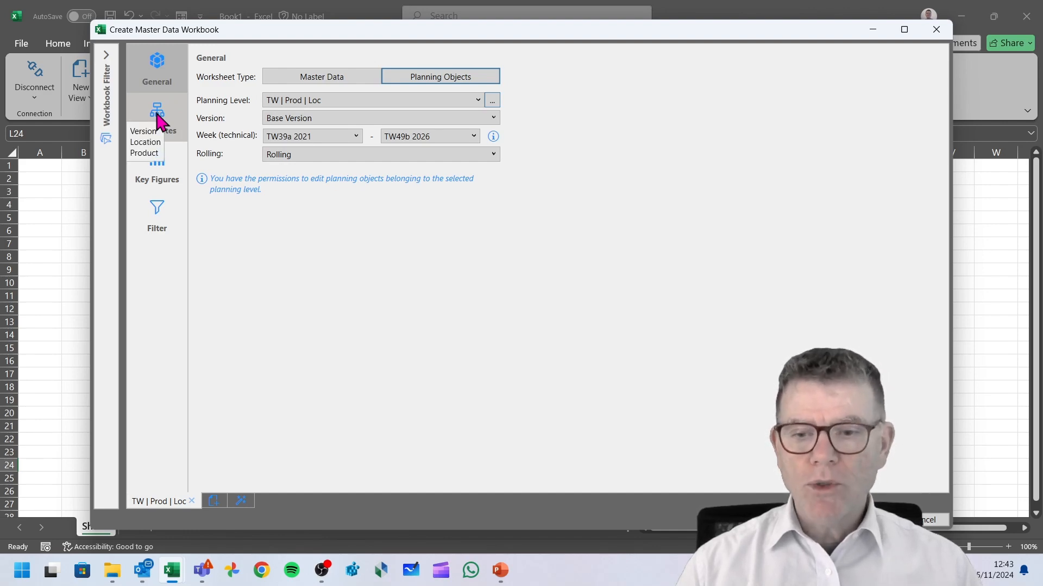
left_click(158, 121)
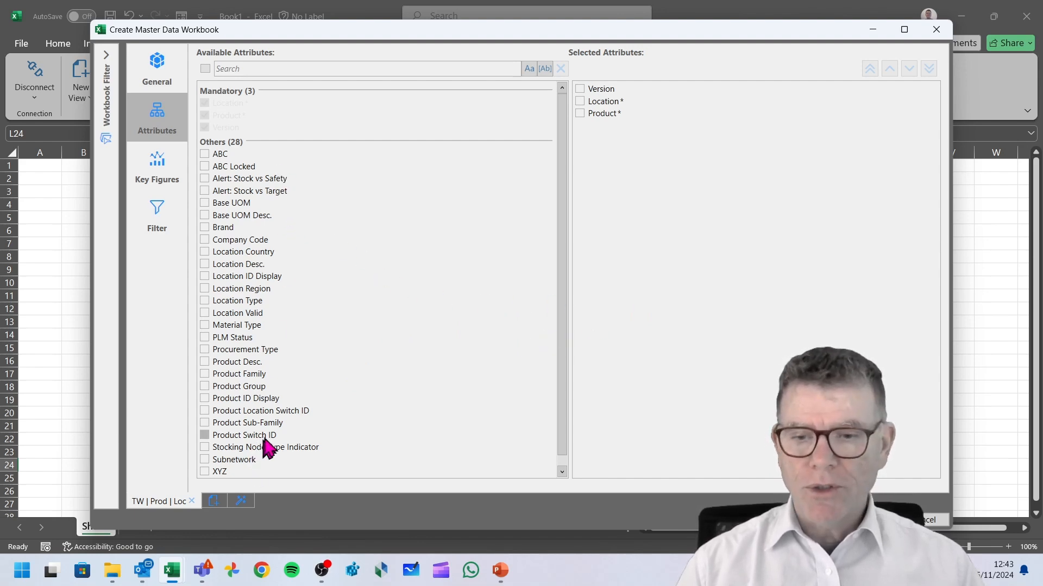
left_click(161, 165)
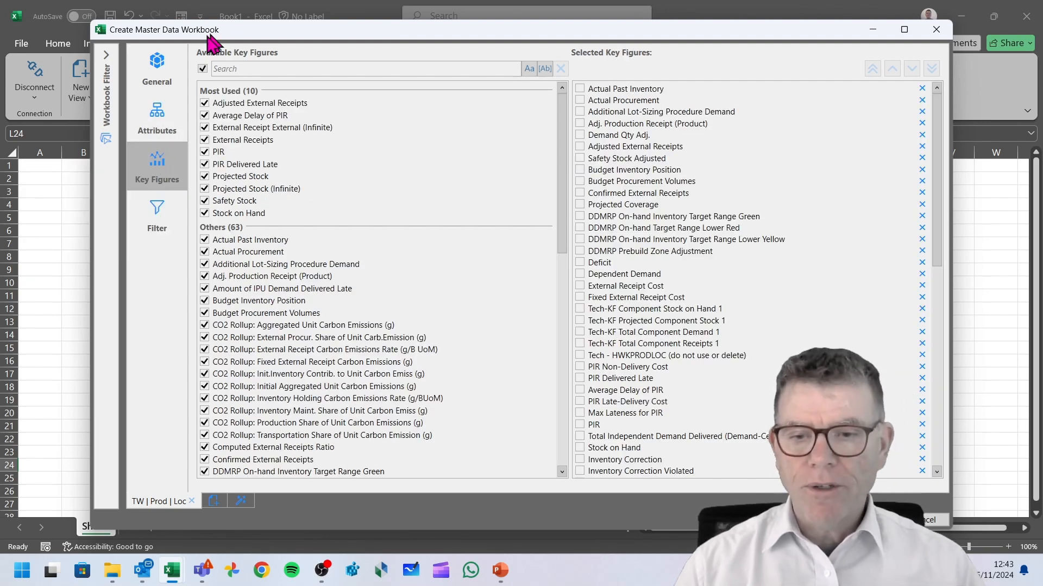
left_click(202, 69)
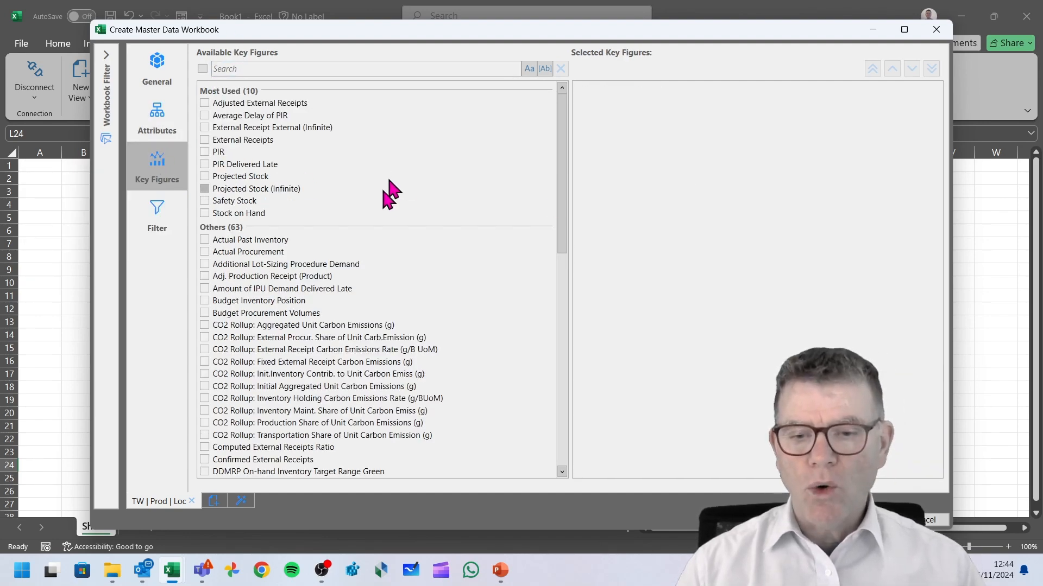
left_click(205, 201)
left_click(205, 213)
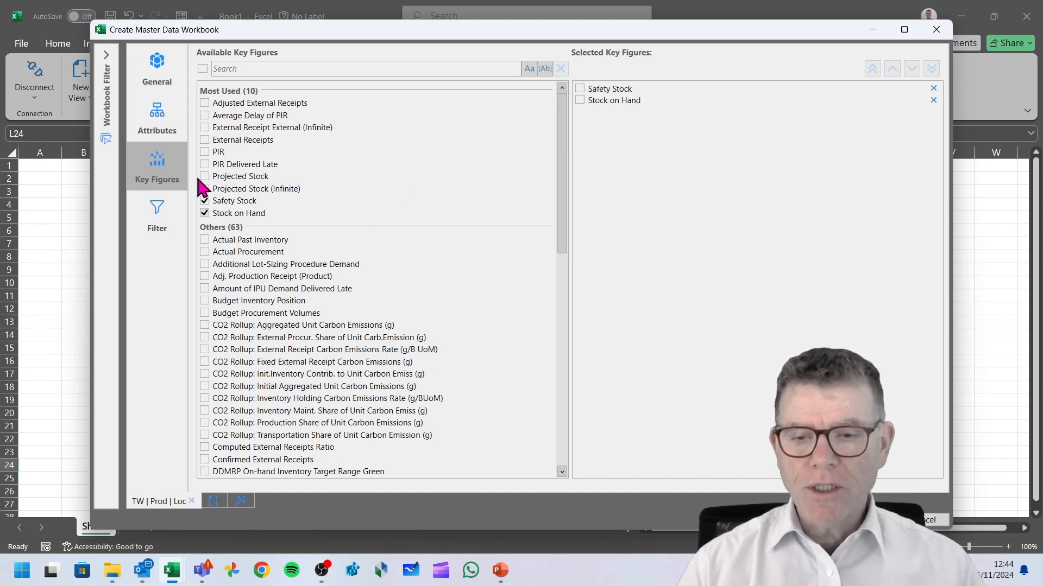
left_click(204, 177)
Examine the attribute-based filter and the workbook filter panel.
left_click(158, 215)
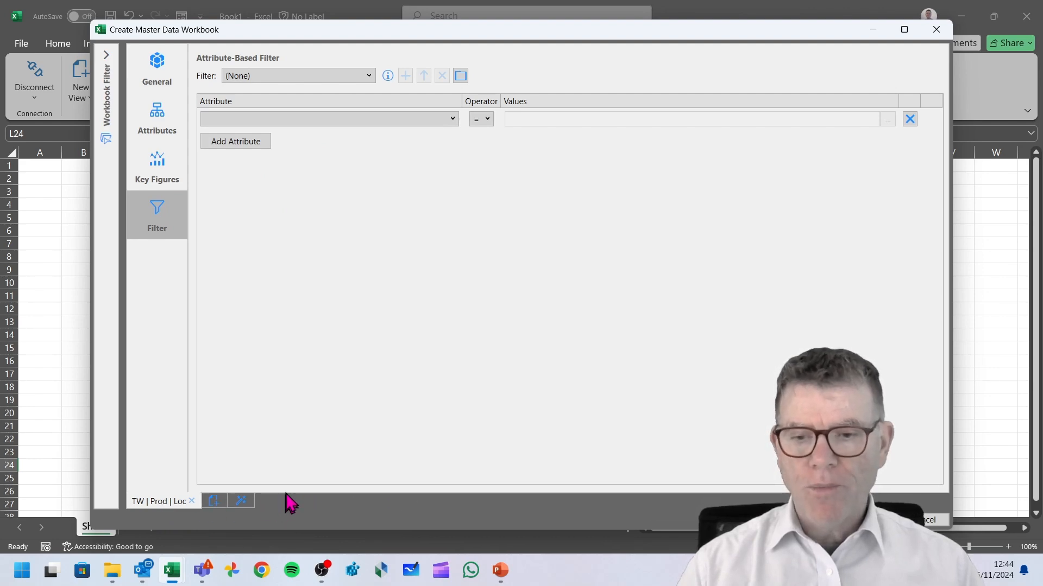
left_click(104, 55)
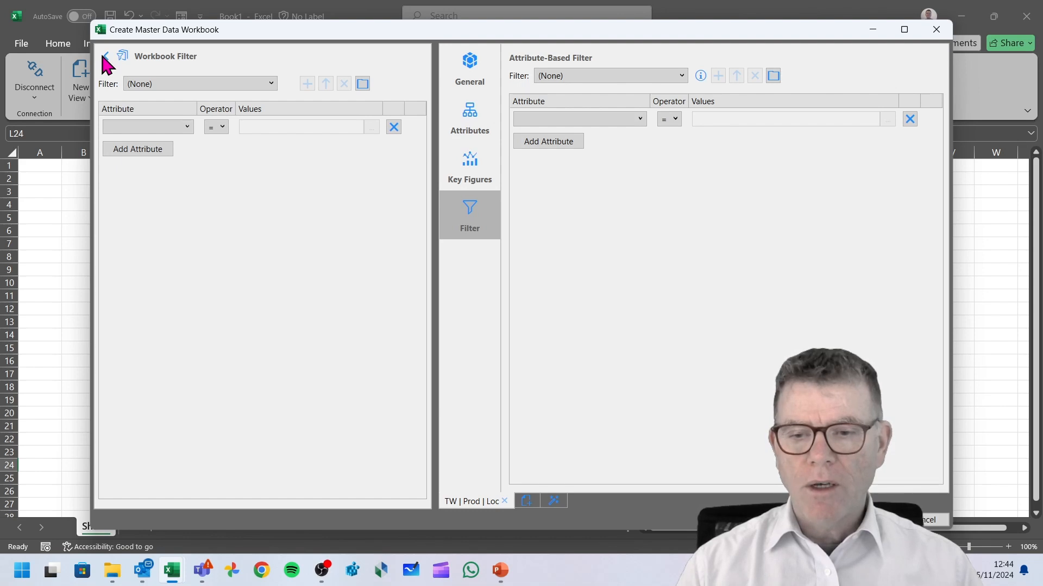
left_click(105, 55)
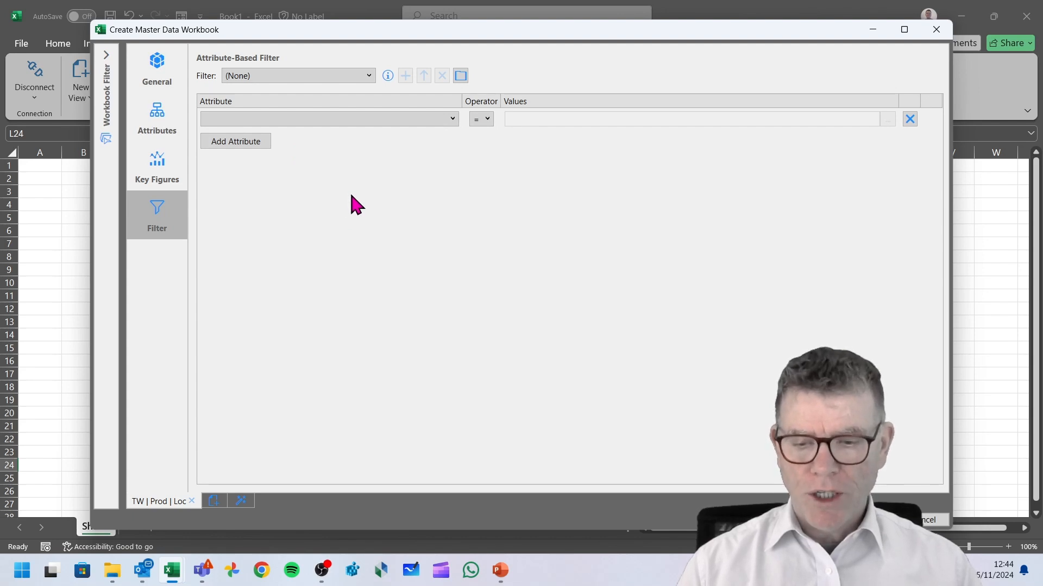
Add a second worksheet with master data type Location Product.
left_click(213, 501)
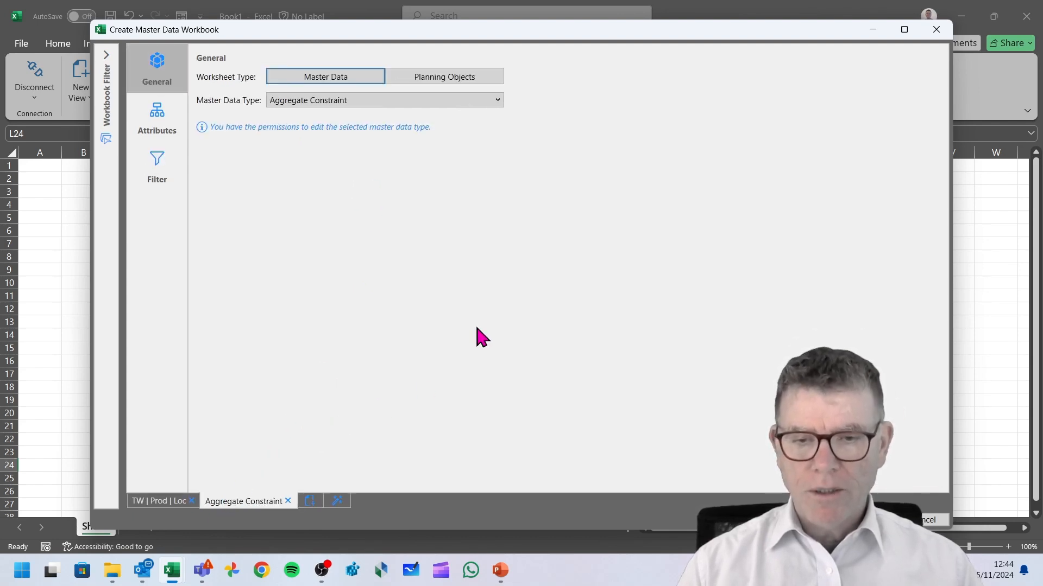
left_click(498, 100)
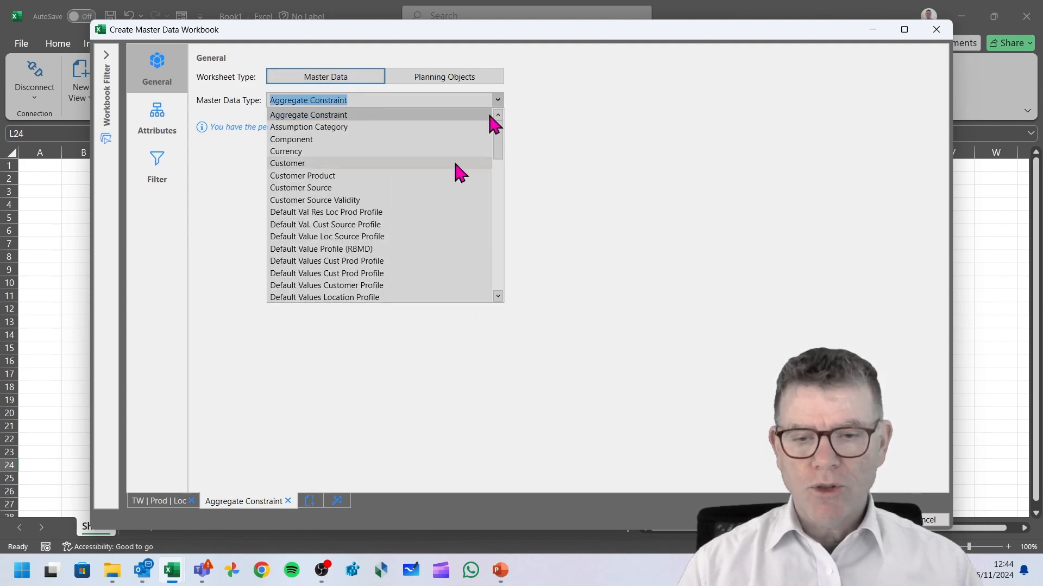
scroll(426, 198, "down", 6)
scroll(428, 198, "down", 2)
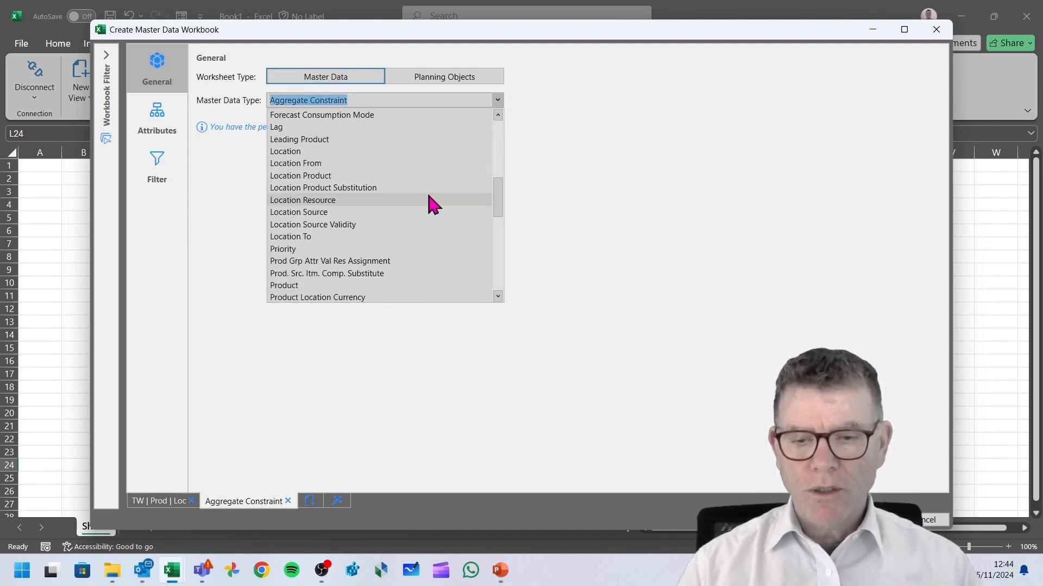
left_click(316, 177)
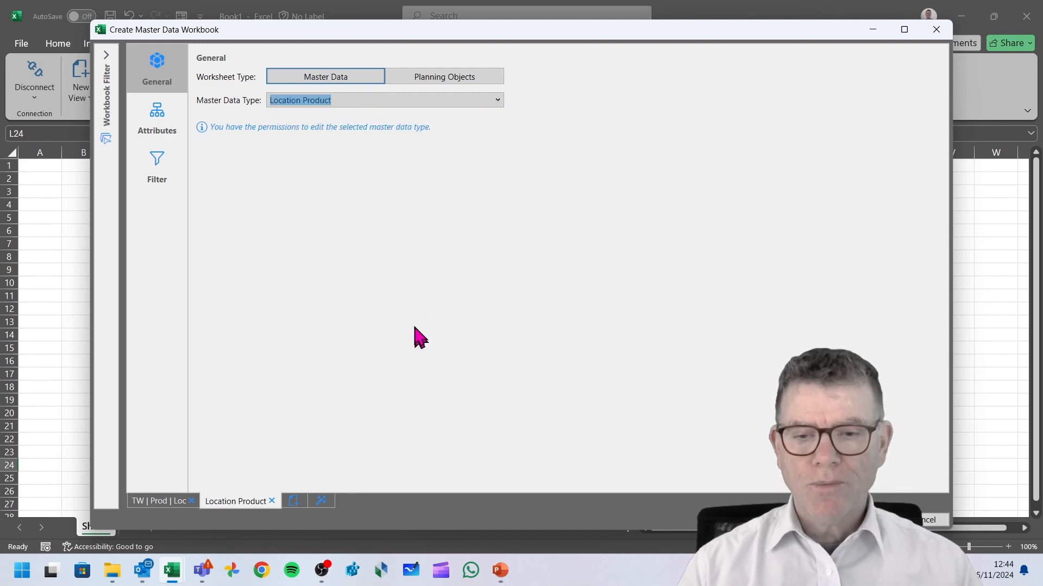
Remove the unneeded Location Product attributes, keeping Alert: Stock vs Safety, Footprint Per Unit, Procurement Type and those below it.
left_click(164, 119)
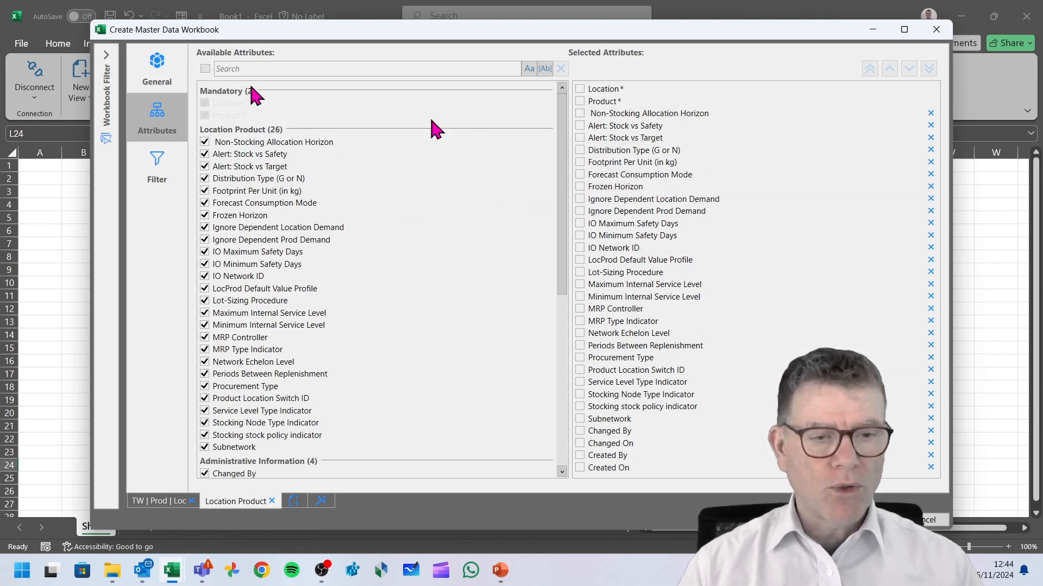
left_click(931, 112)
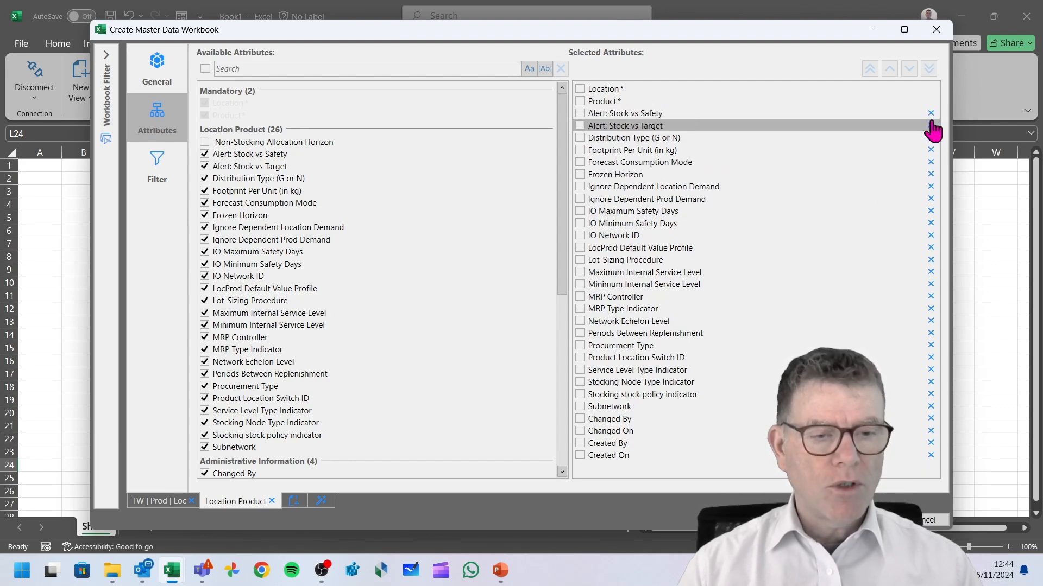
left_click(930, 125)
left_click(931, 125)
left_click(930, 137)
left_click(931, 137)
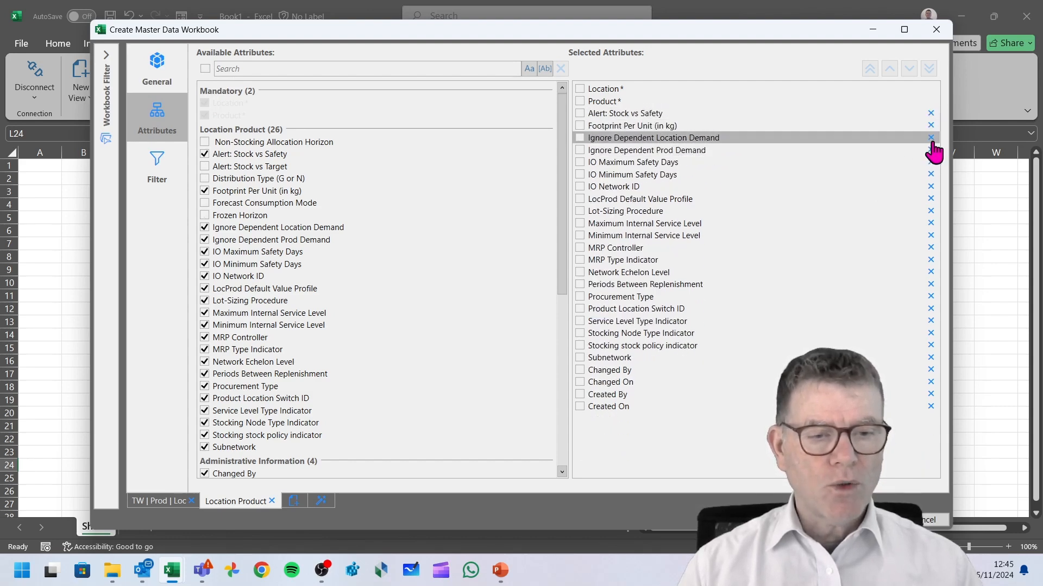
double_click(931, 137)
triple_click(931, 137)
triple_click(930, 138)
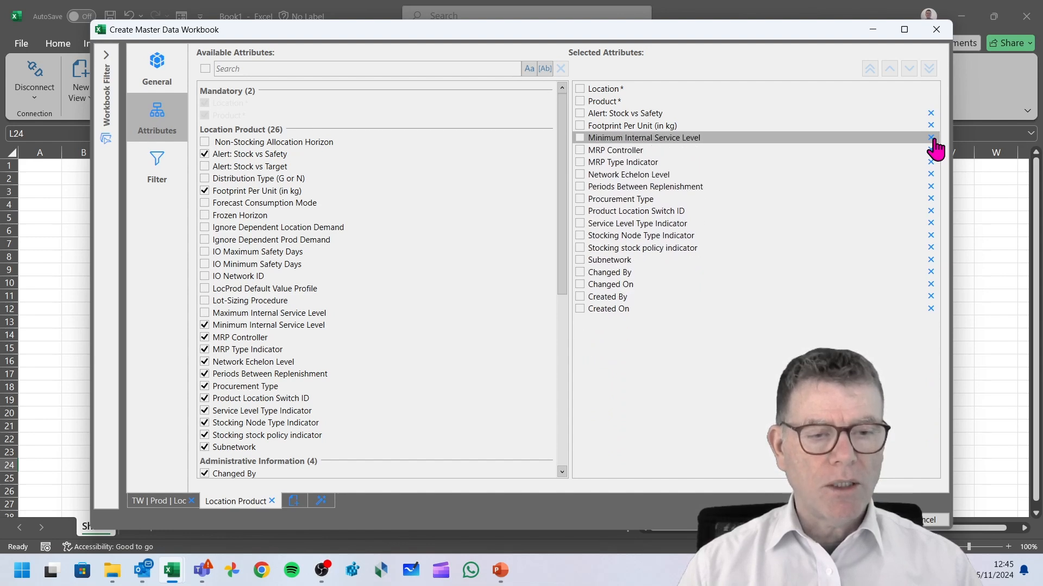
triple_click(930, 138)
double_click(931, 137)
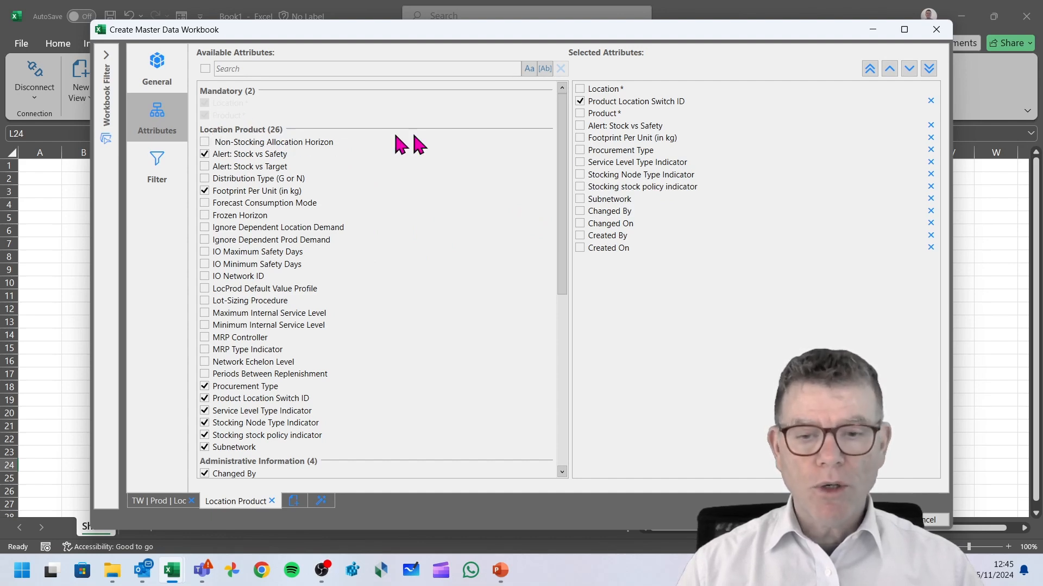
Add the Product Desc. attribute and move it directly below Product in the selected attributes.
left_click_drag(565, 182, 570, 340)
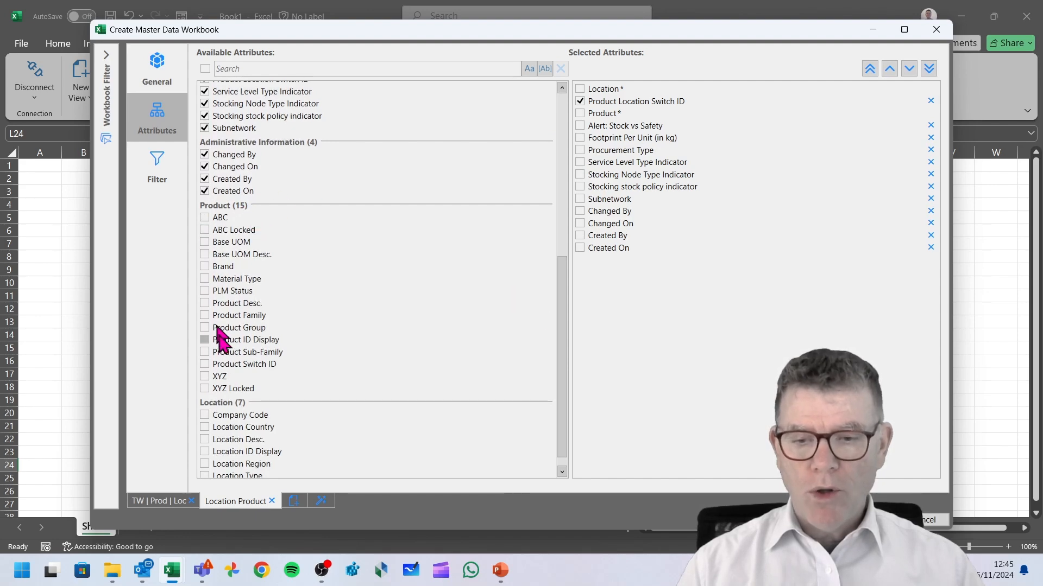
left_click_drag(560, 279, 561, 288)
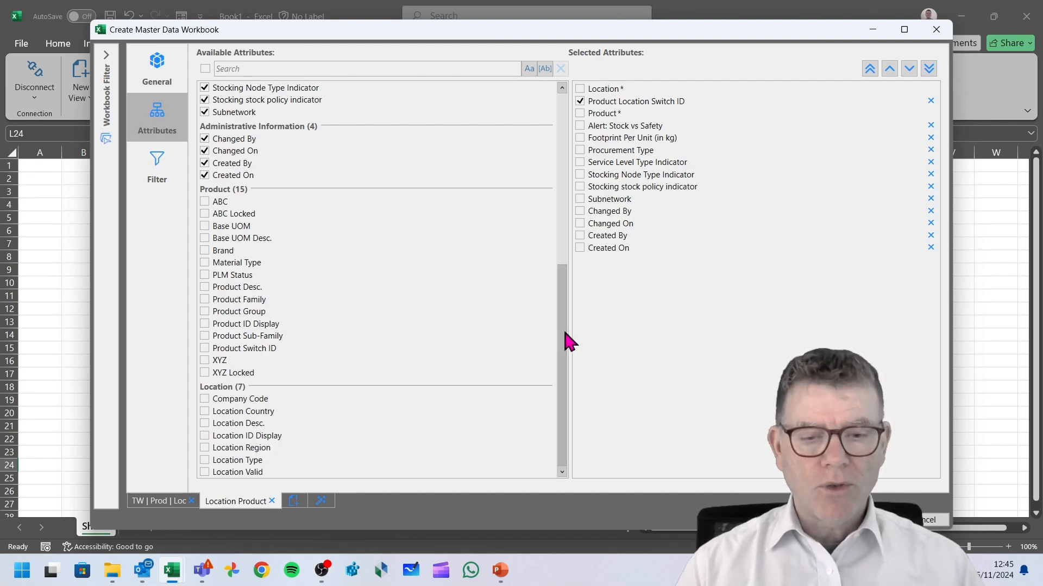
left_click_drag(563, 341, 572, 170)
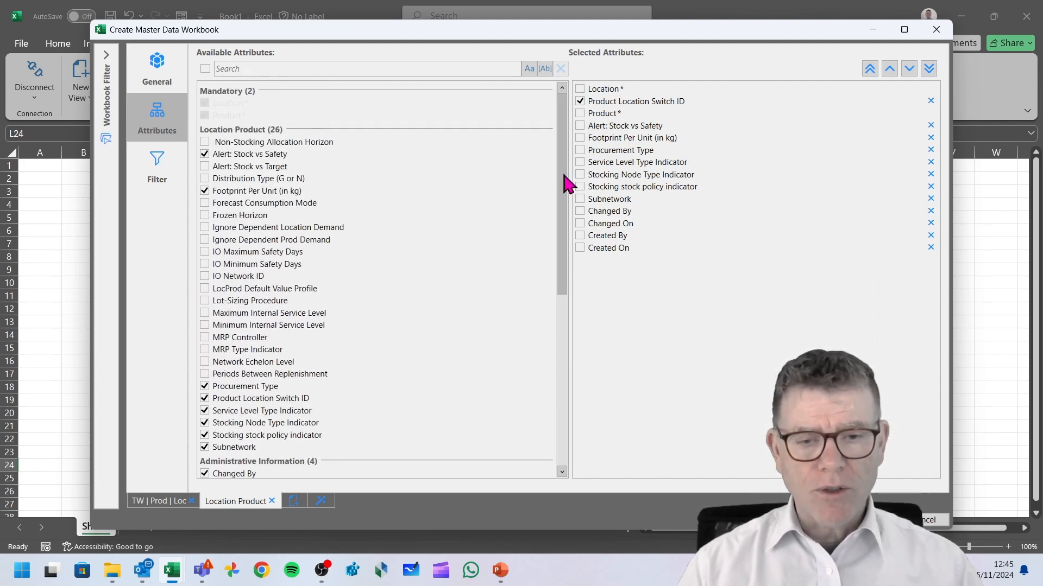
left_click_drag(565, 181, 562, 321)
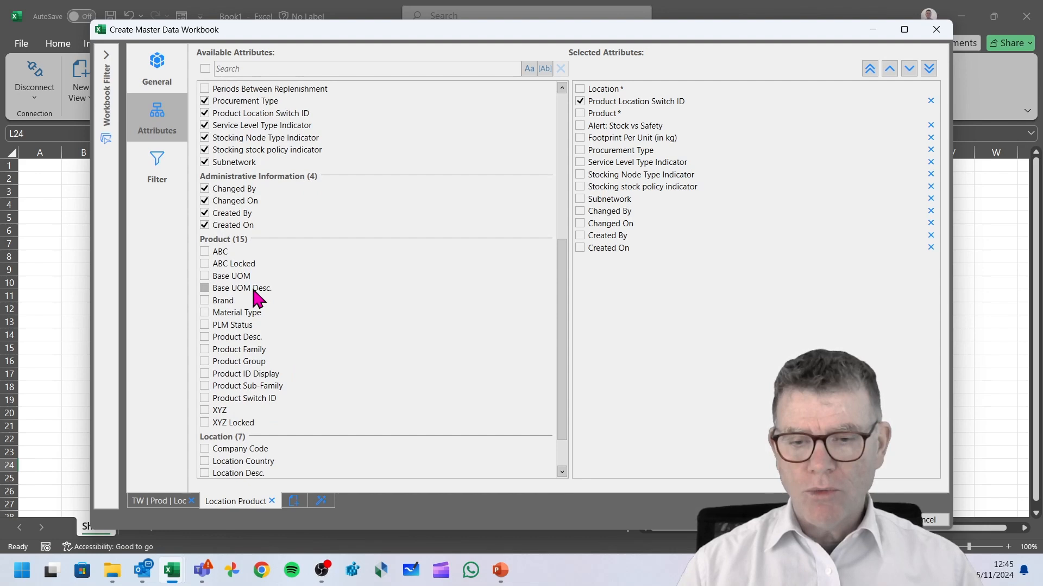
scroll(252, 285, "down", 1)
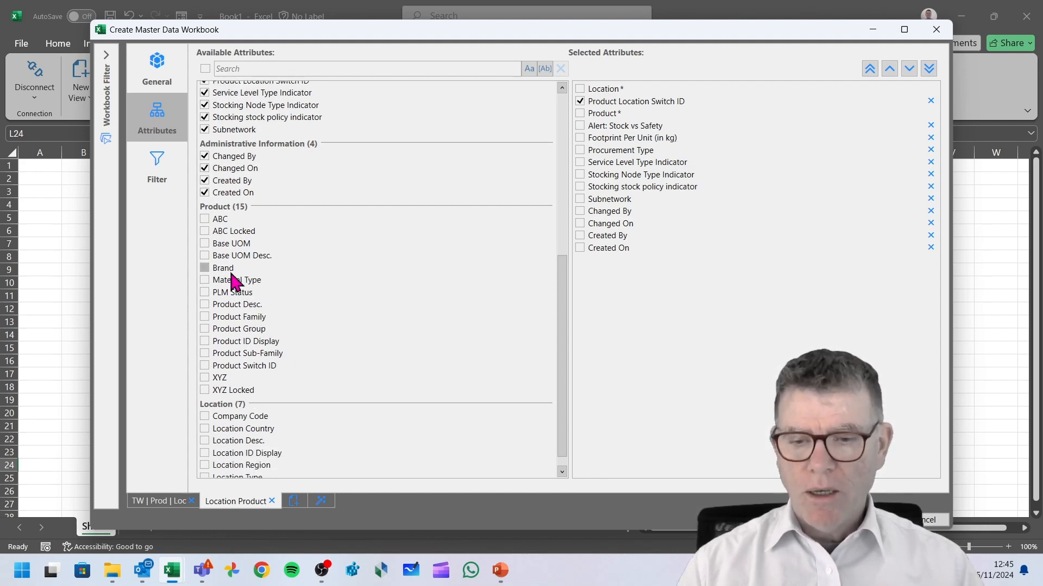
left_click(226, 305)
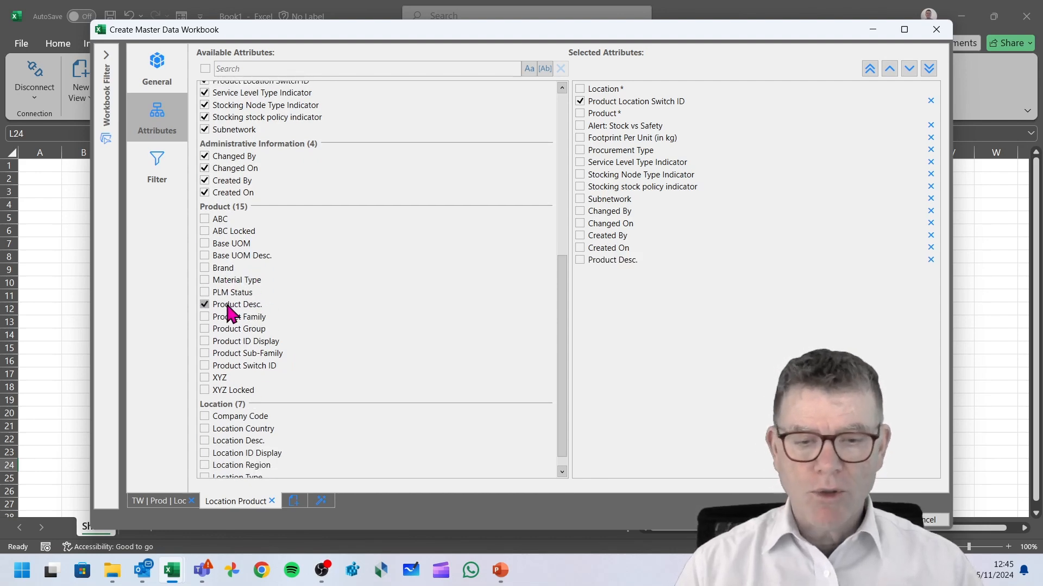
left_click_drag(600, 261, 607, 121)
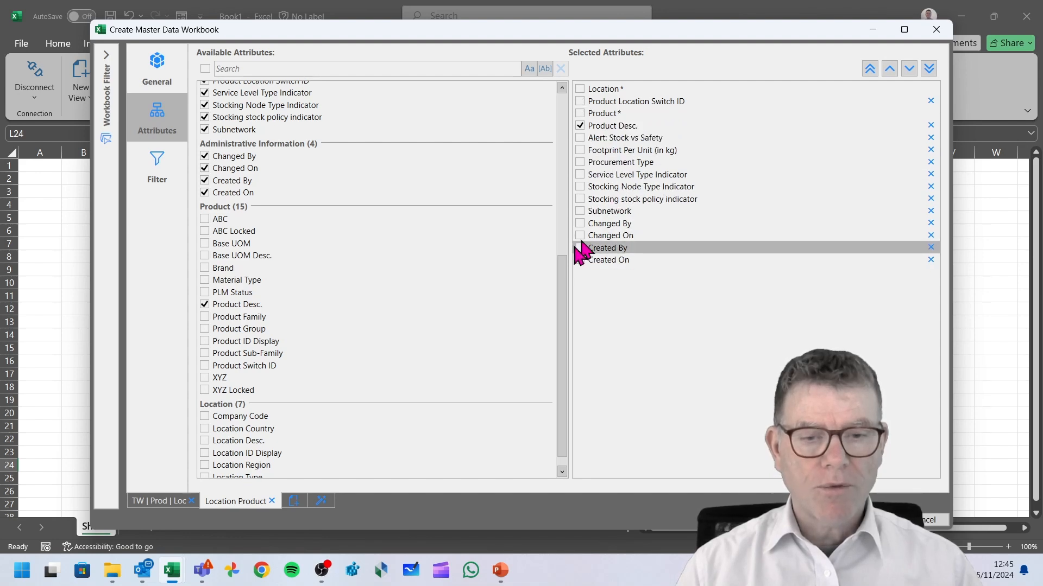
Remove the Changed By, Changed On, Created By and Created On attributes and create the workbook.
left_click(930, 223)
left_click(930, 223)
left_click(930, 223)
left_click(931, 224)
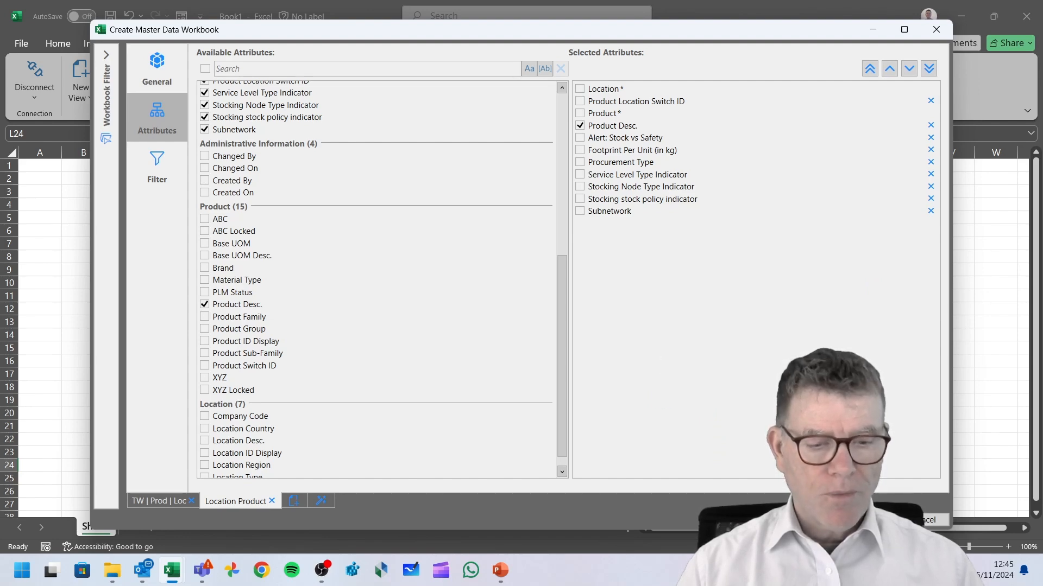
left_click(870, 520)
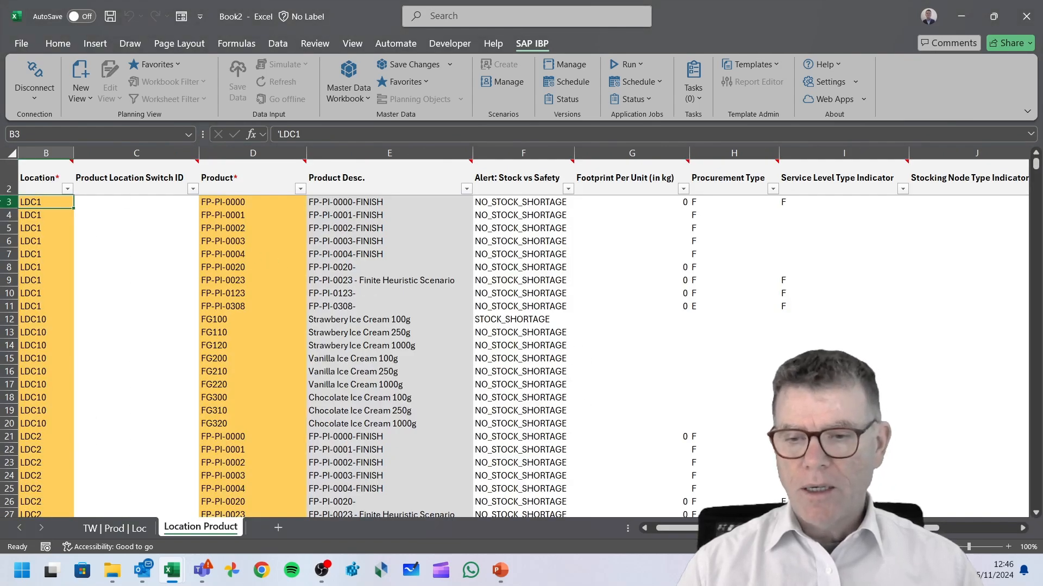
Review the two generated worksheets and reopen the workbook definition to inspect its settings.
left_click(429, 227)
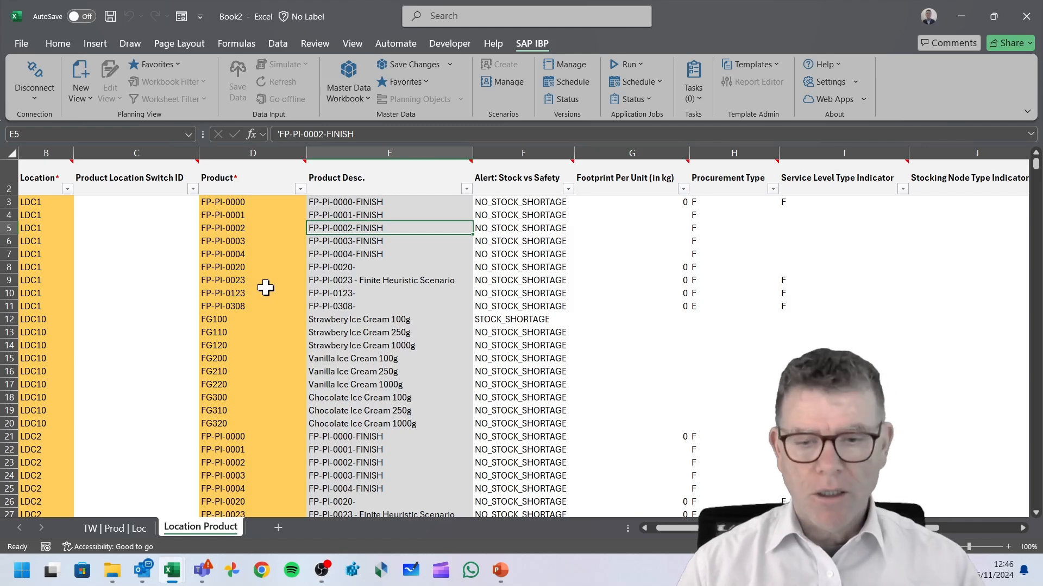
left_click(139, 529)
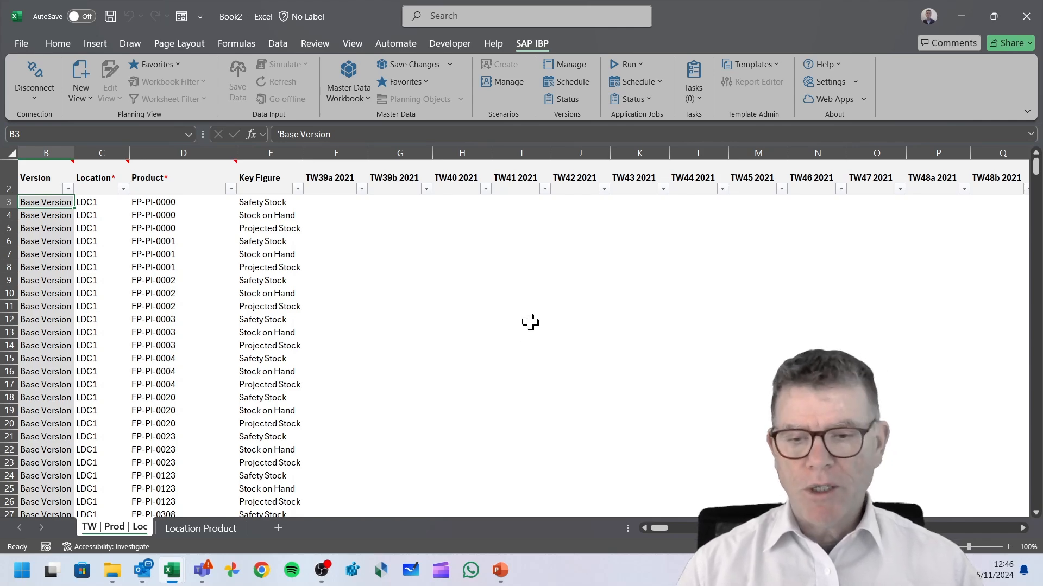
left_click(350, 80)
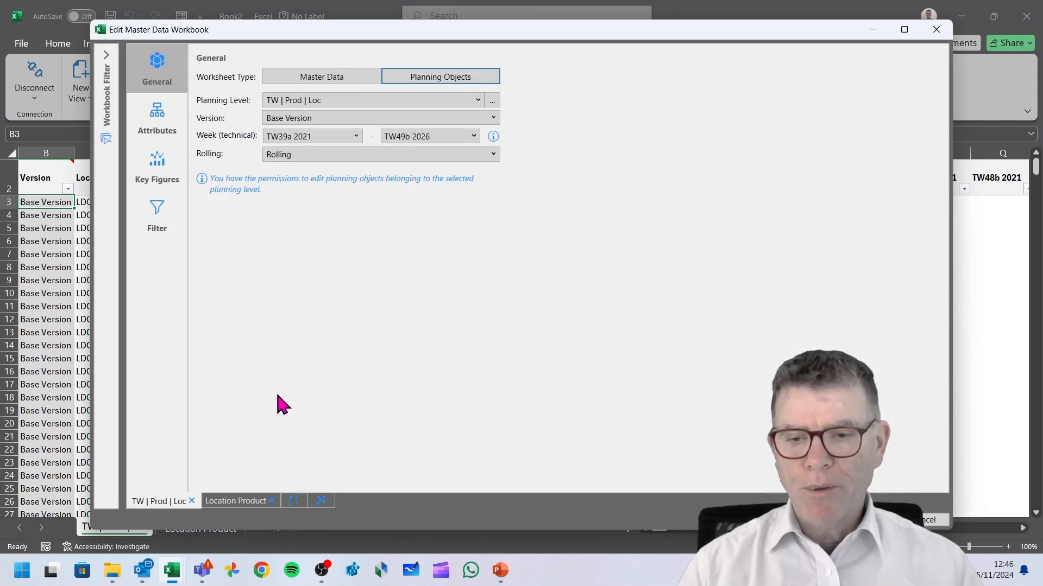
left_click(157, 126)
left_click(156, 220)
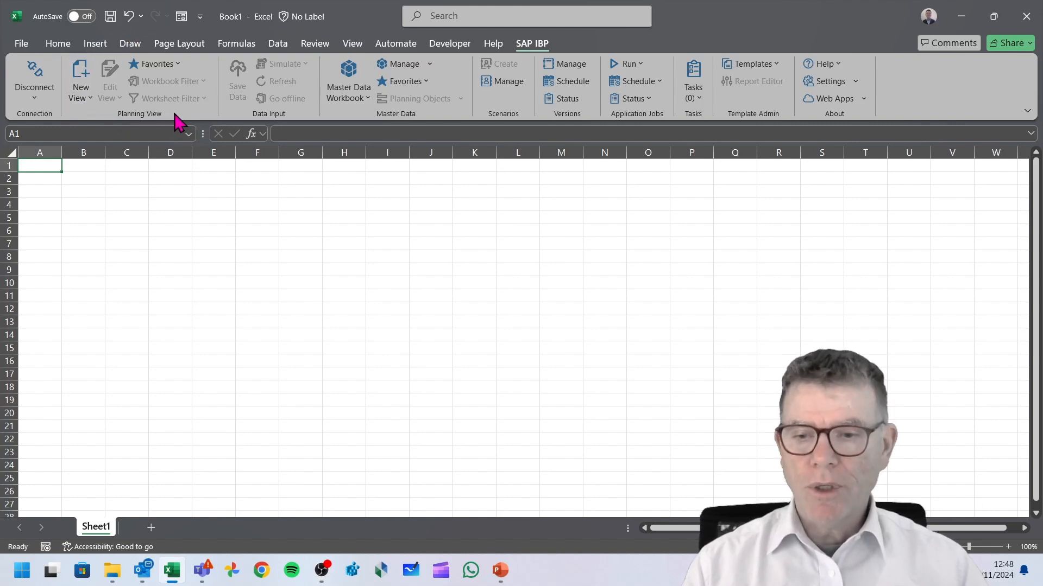
Start a new planning view without a template on the current sheet and set its time level to Week.
left_click(89, 100)
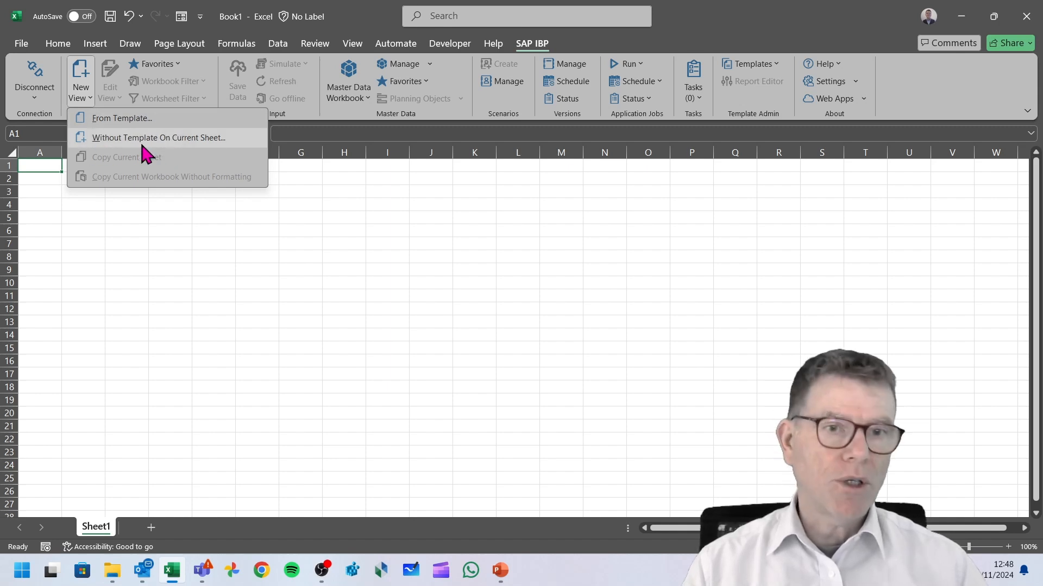
left_click(143, 139)
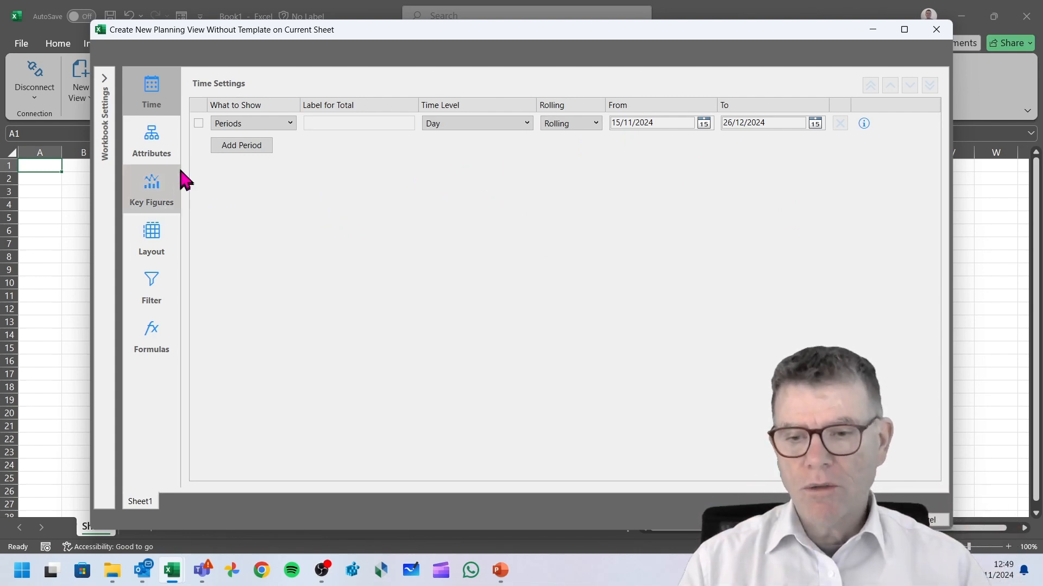
left_click(106, 81)
left_click(105, 81)
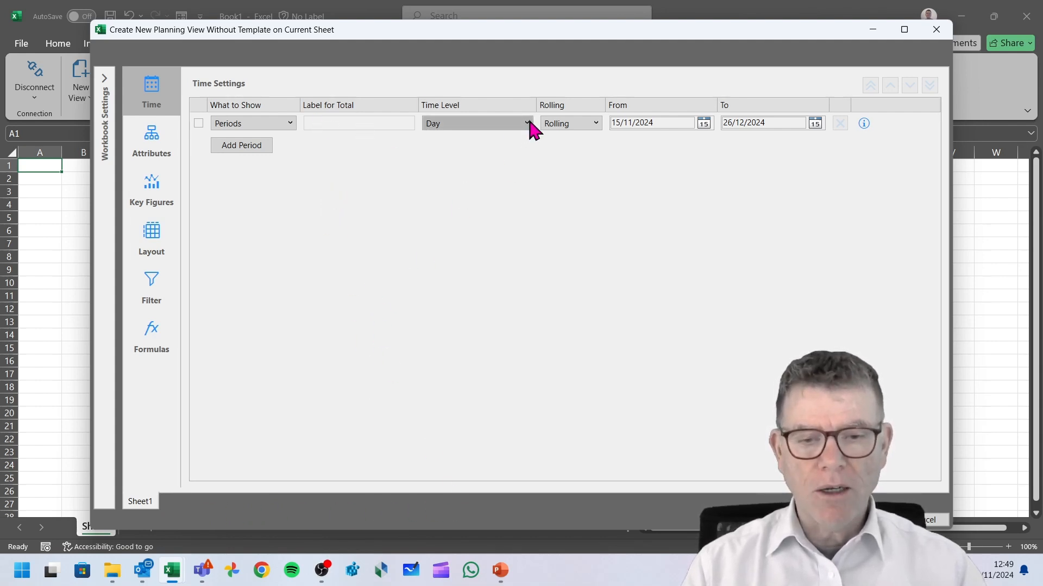
left_click(532, 130)
left_click(449, 166)
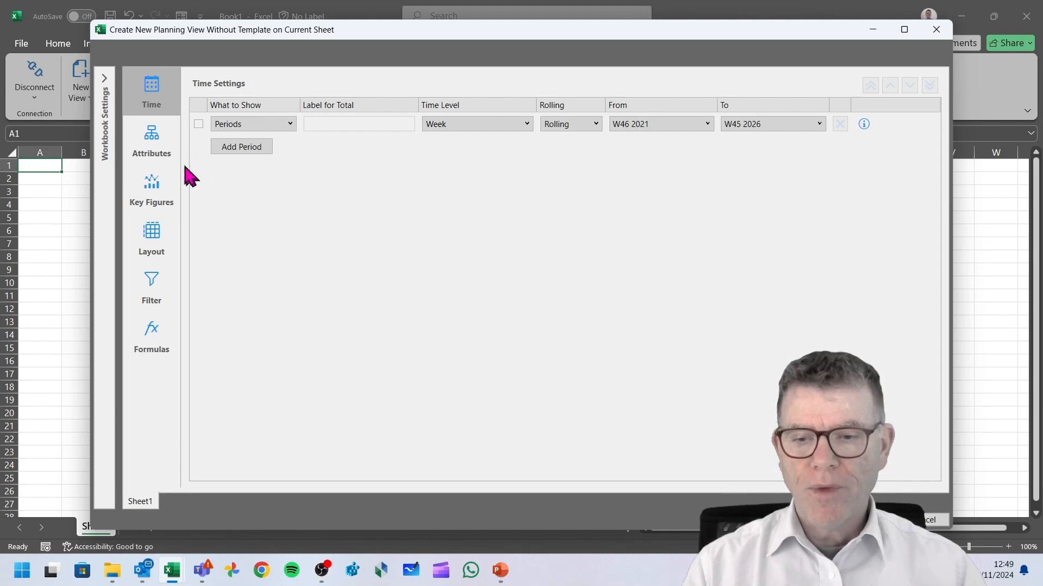
Select the Location and Product attributes for the planning view.
left_click(158, 140)
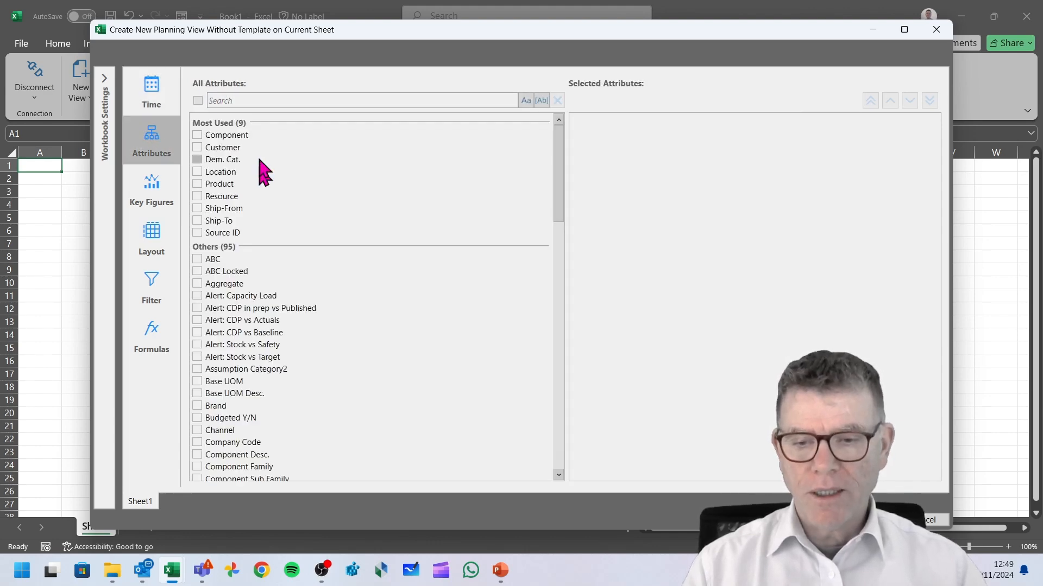
left_click(198, 172)
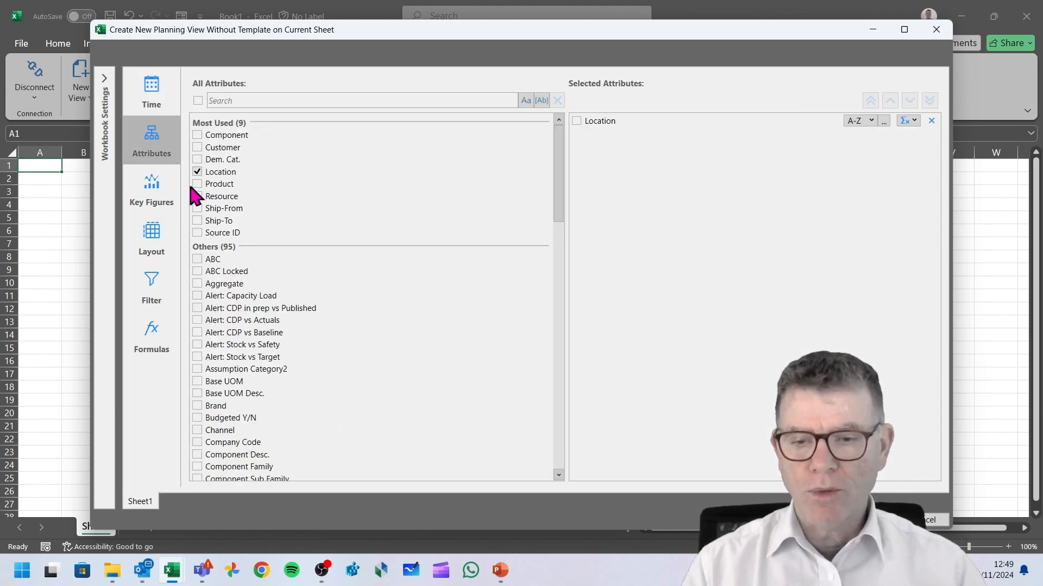
left_click(198, 184)
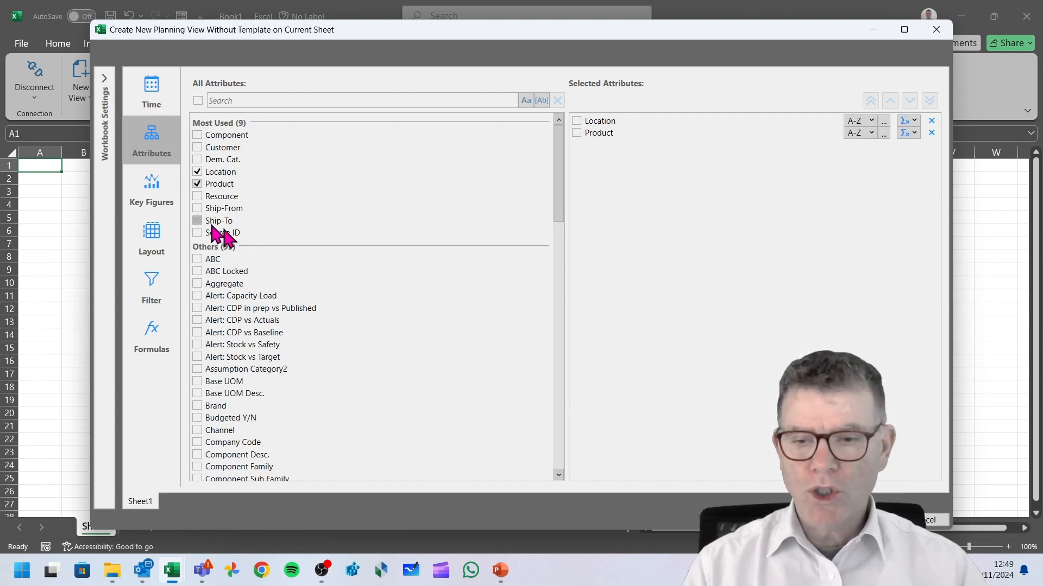
Select the Safety Stock, Total Location Receipt and Total Location Demand key figures.
left_click(153, 193)
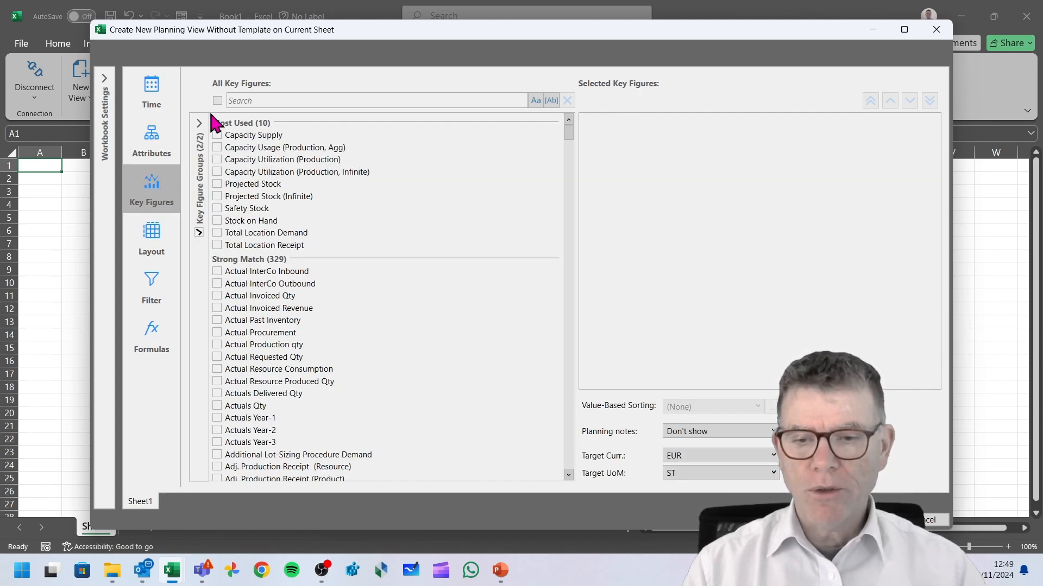
left_click(217, 209)
left_click(217, 245)
left_click(232, 234)
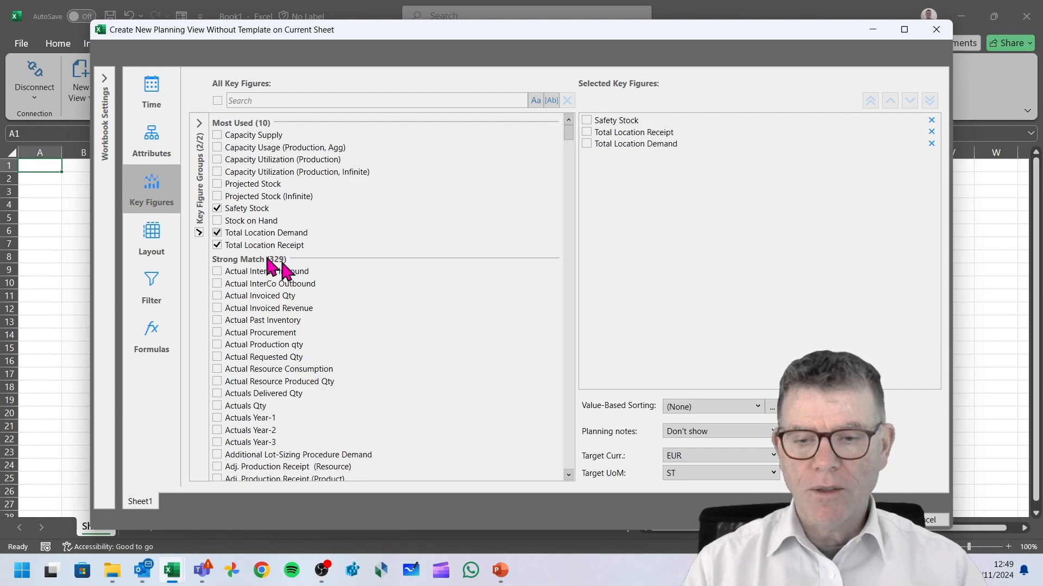
Review the layout, filter and workbook settings, including the planning scope and versions and scenarios.
left_click(155, 238)
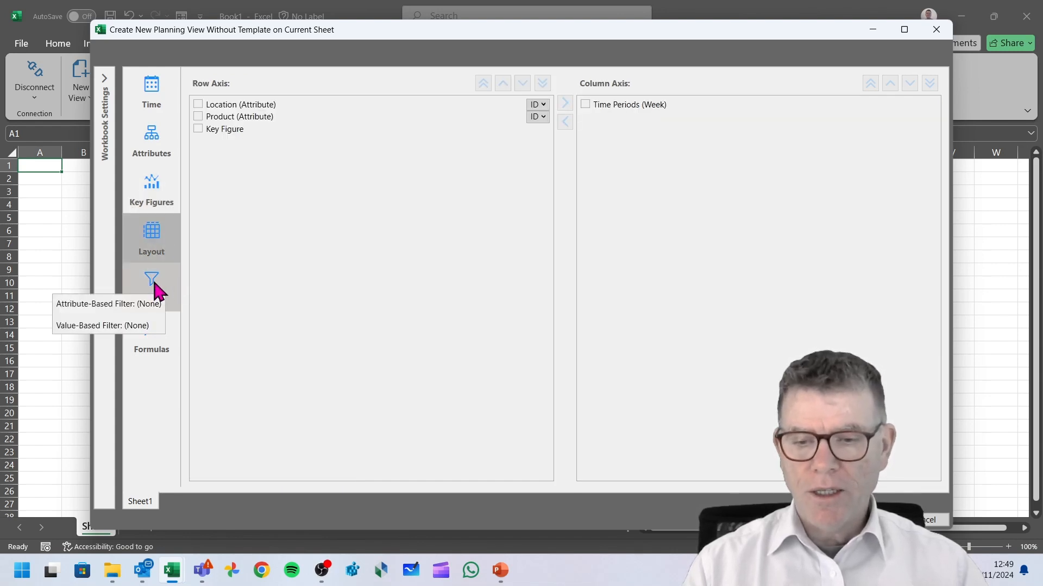
left_click(154, 290)
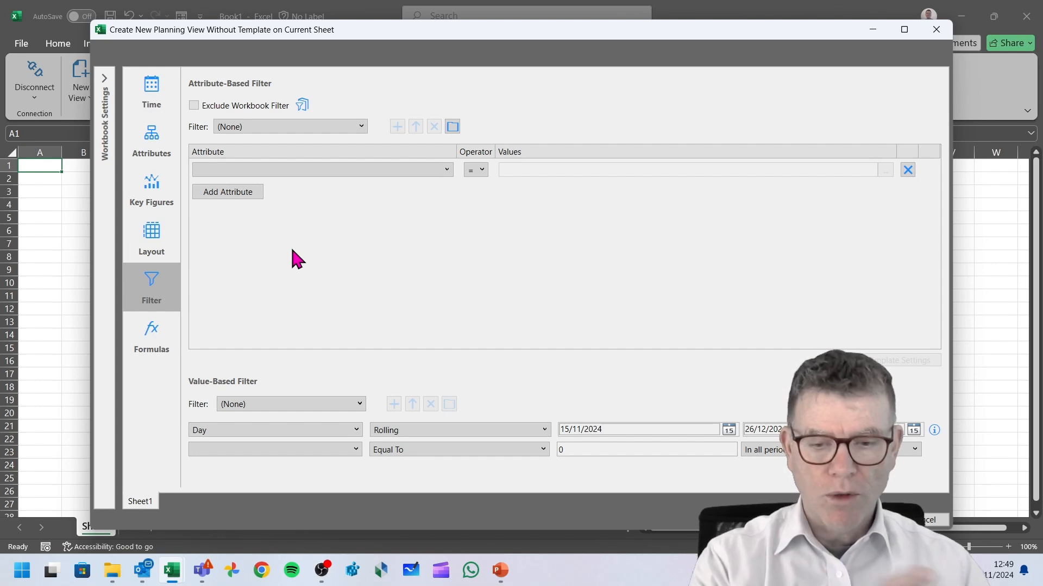
left_click(104, 82)
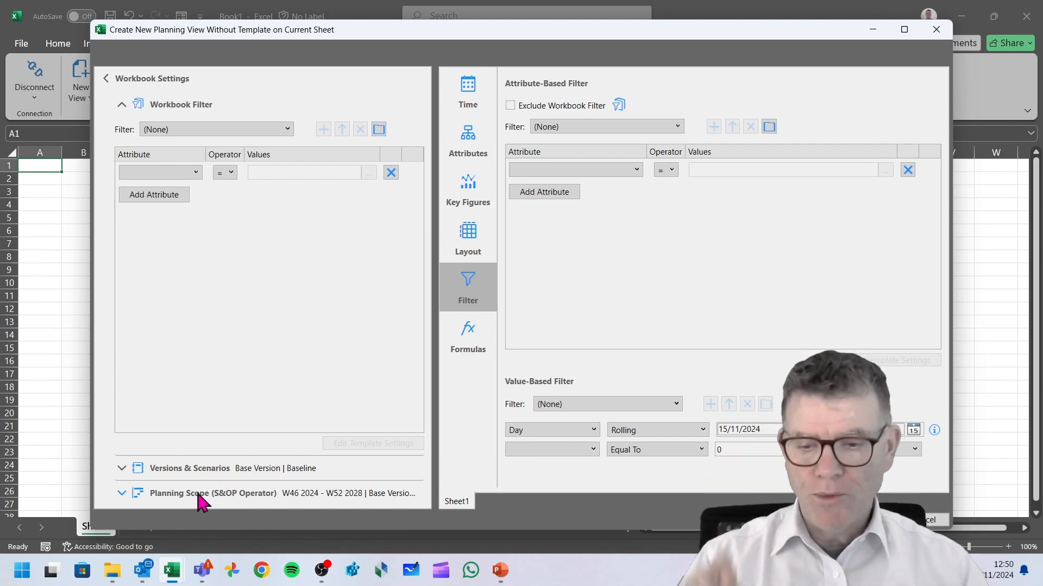
left_click(122, 494)
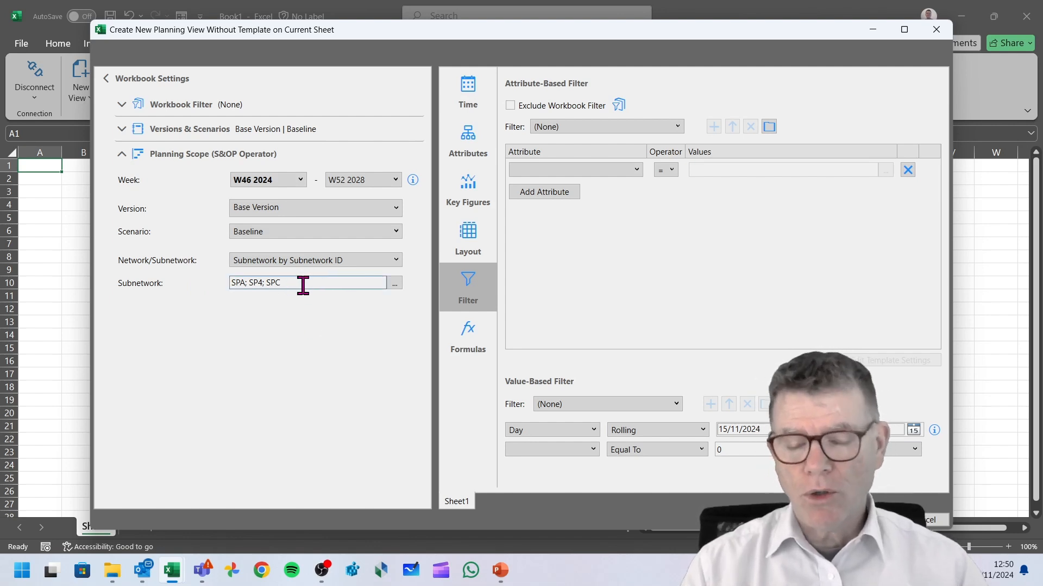
left_click(122, 155)
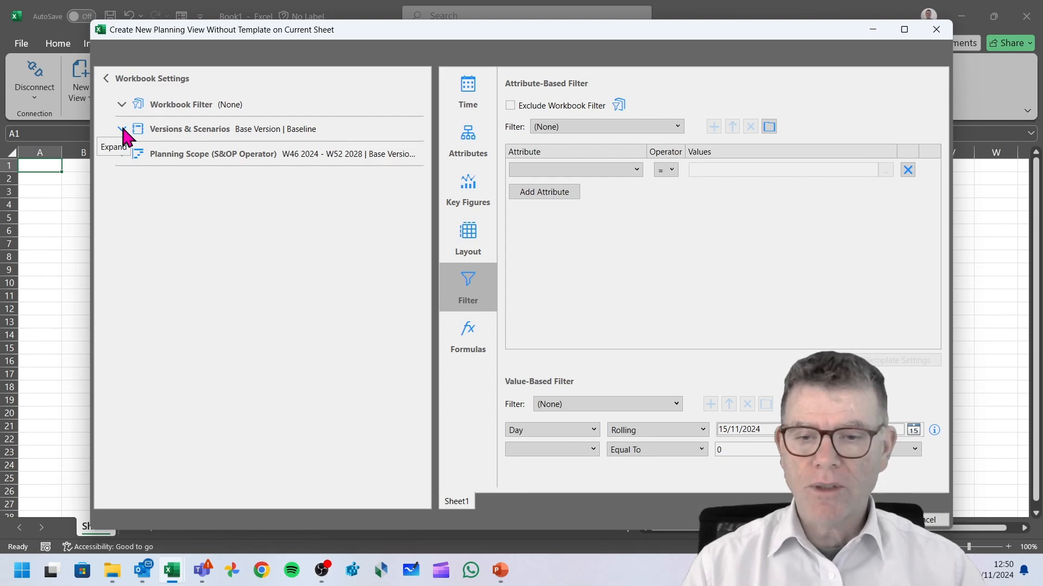
left_click(122, 129)
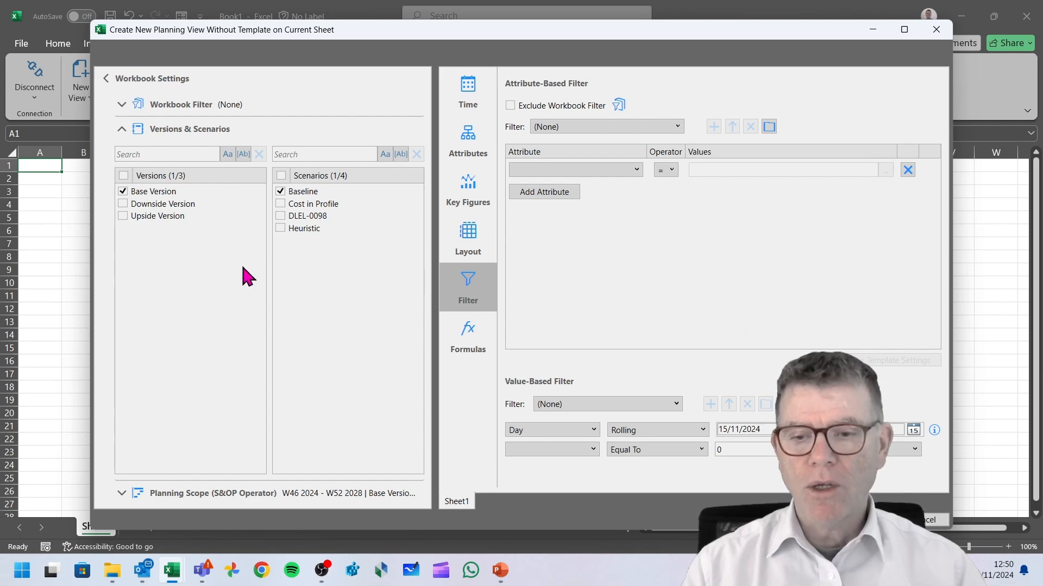
Apply the saved workbook filter FP PI 0000 to 0004 and close the workbook settings.
left_click(121, 130)
left_click(123, 104)
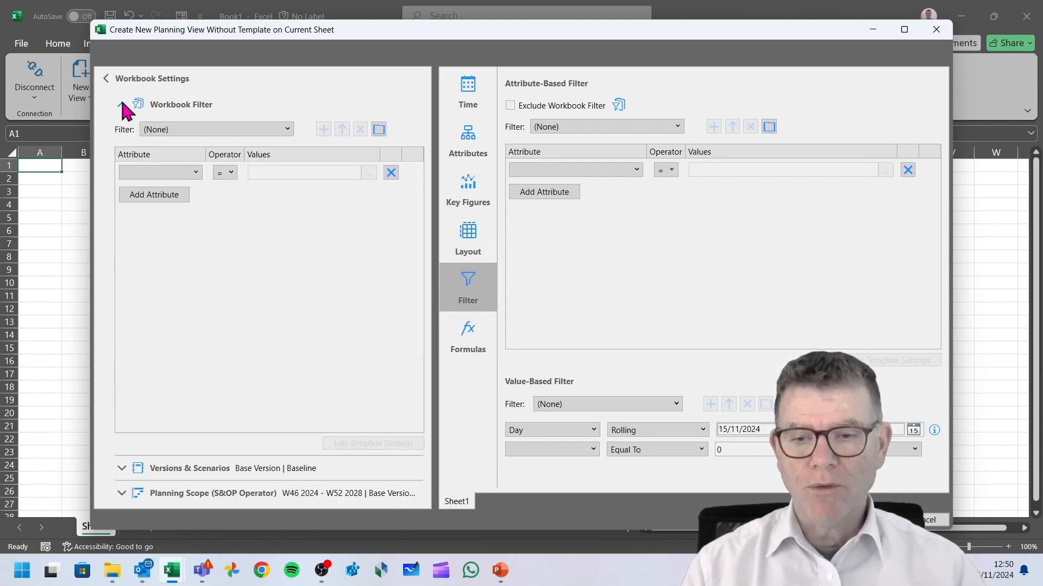
left_click(284, 129)
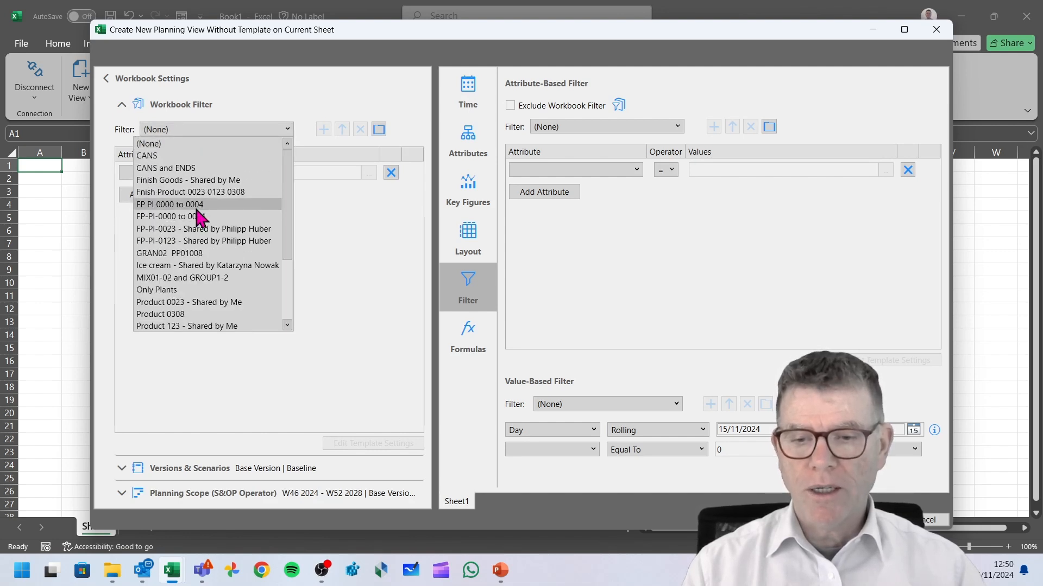
left_click(203, 202)
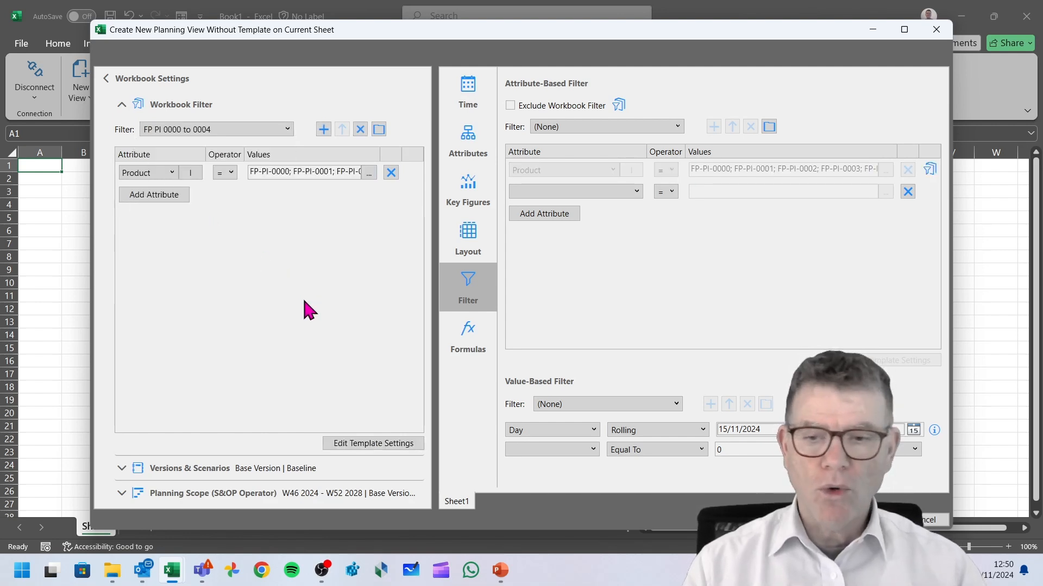
left_click(104, 79)
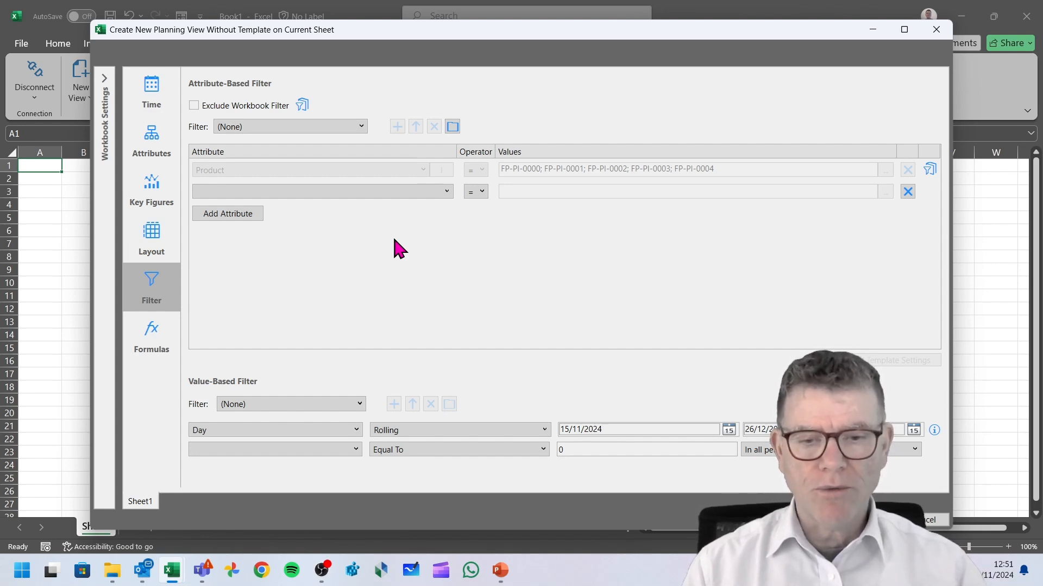
Activate recognition of formulas and create the planning view.
left_click(163, 339)
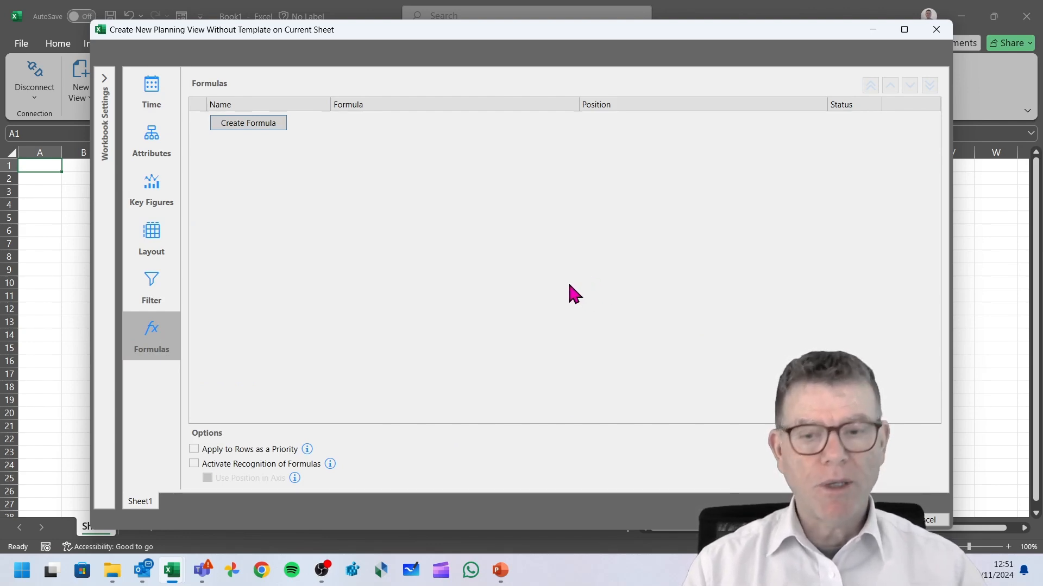
left_click(194, 463)
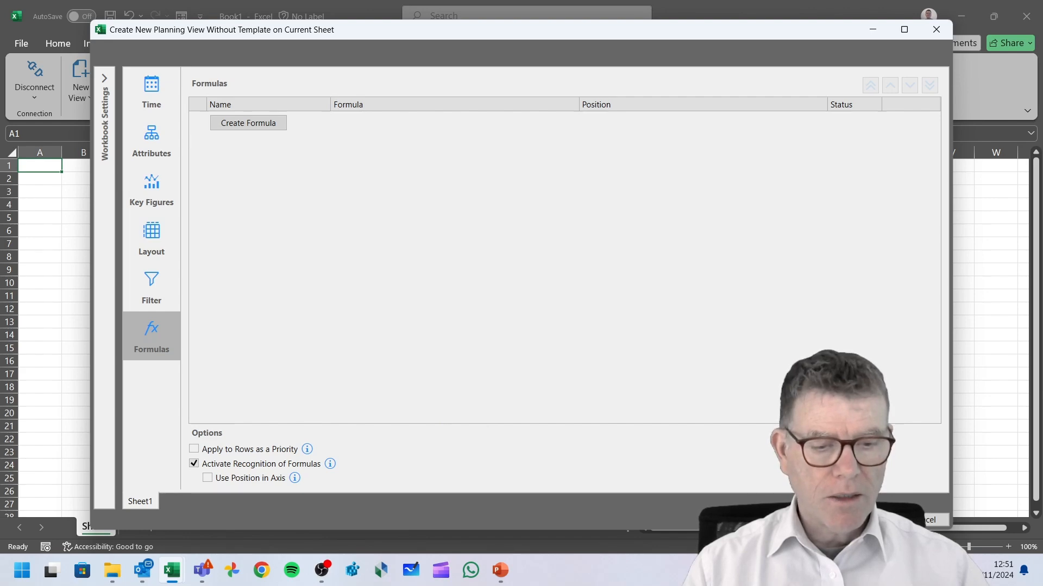
left_click(922, 520)
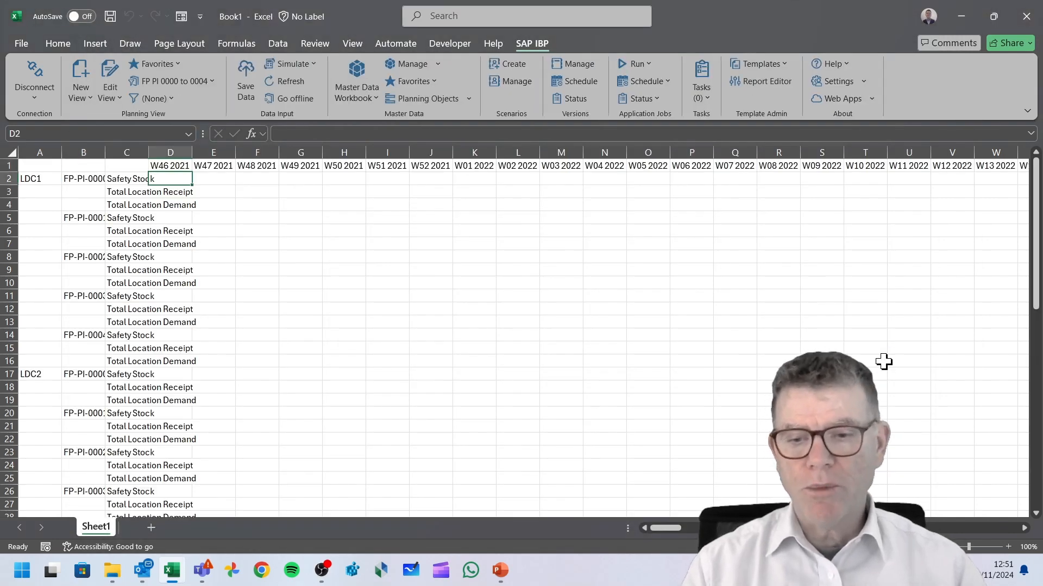
Autofit all column widths and insert a blank row below the first product's Total Location Demand row.
left_click(12, 152)
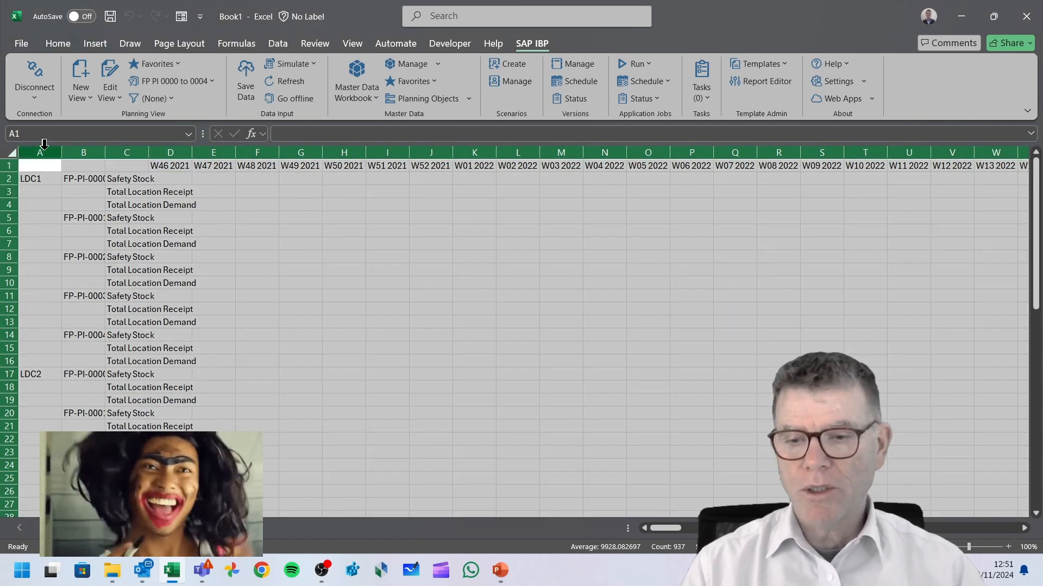
double_click(67, 158)
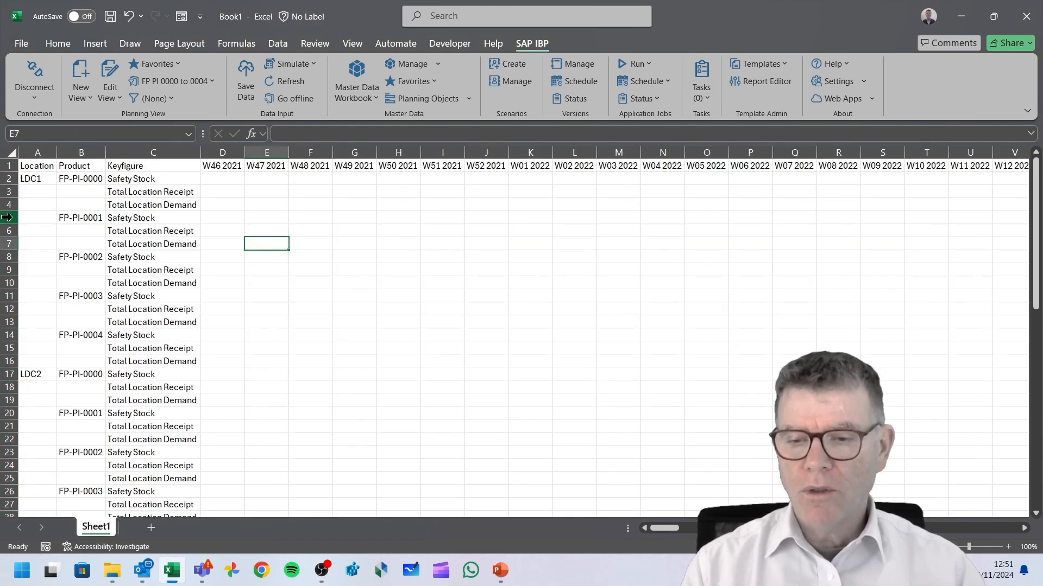
left_click(6, 217)
right_click(6, 218)
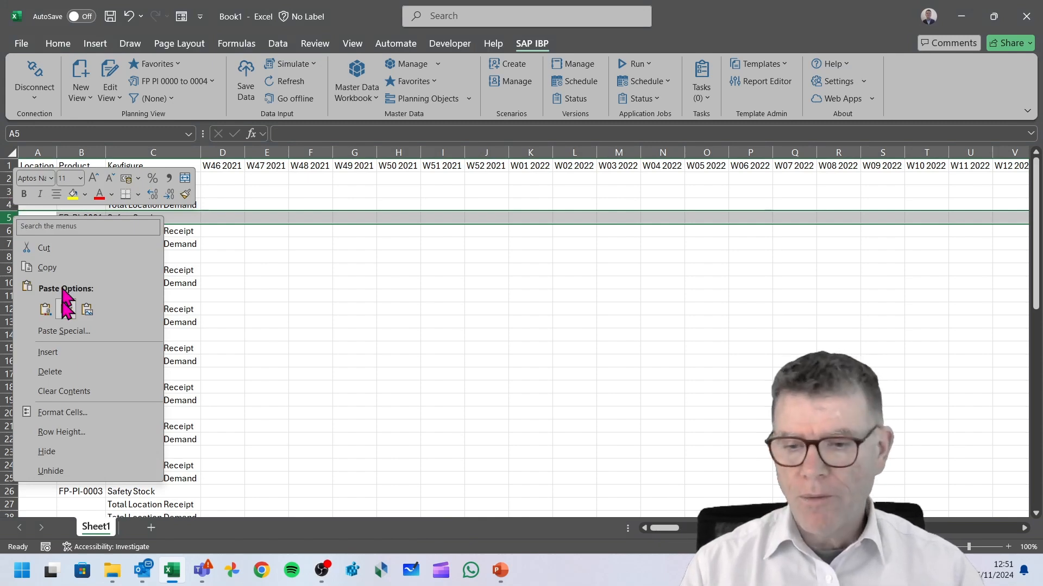
left_click(48, 352)
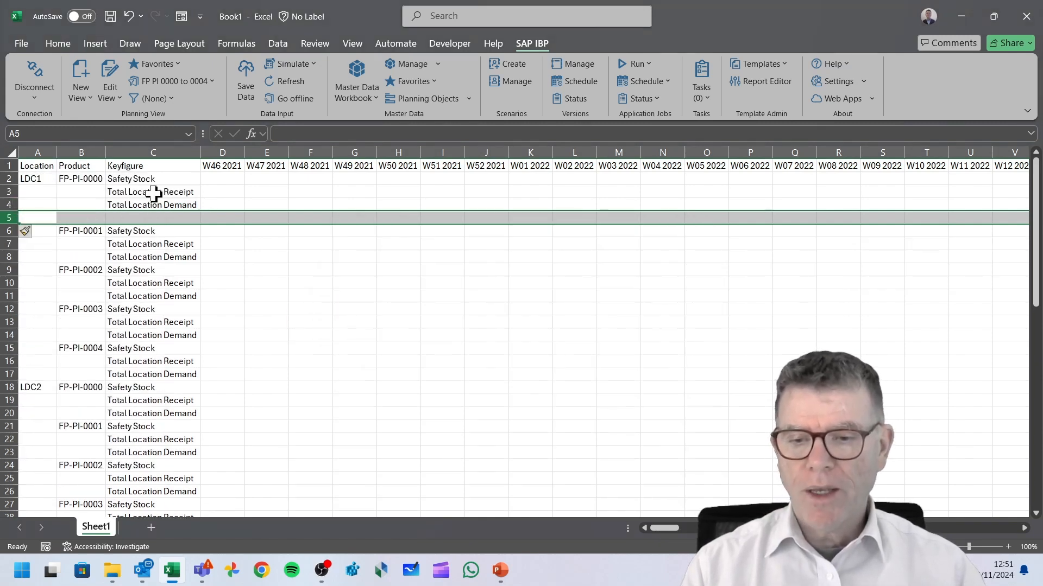
Label the new row's key figure cell as my local keyf.
left_click(146, 215)
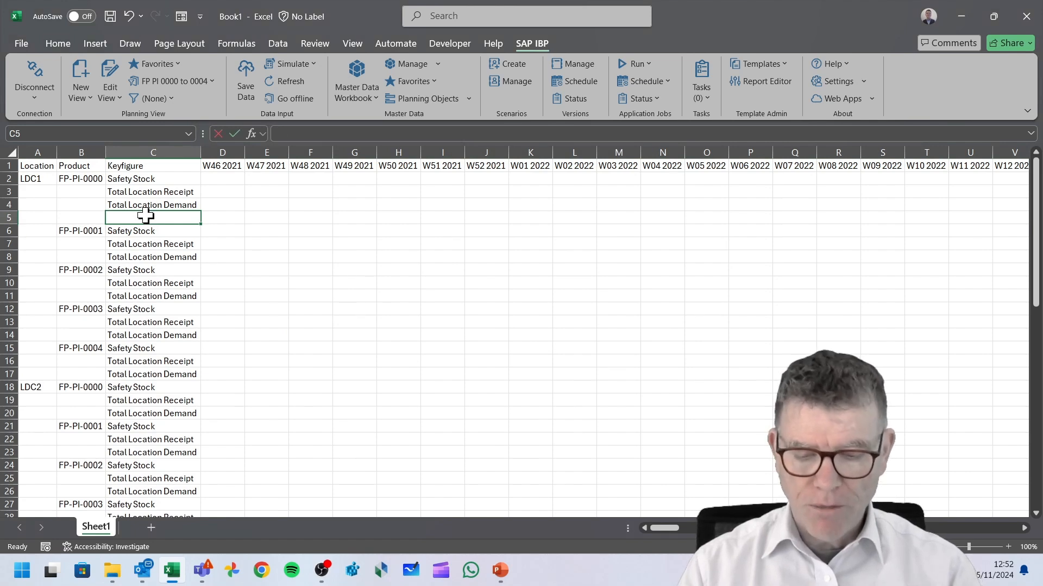
type("my local keyf")
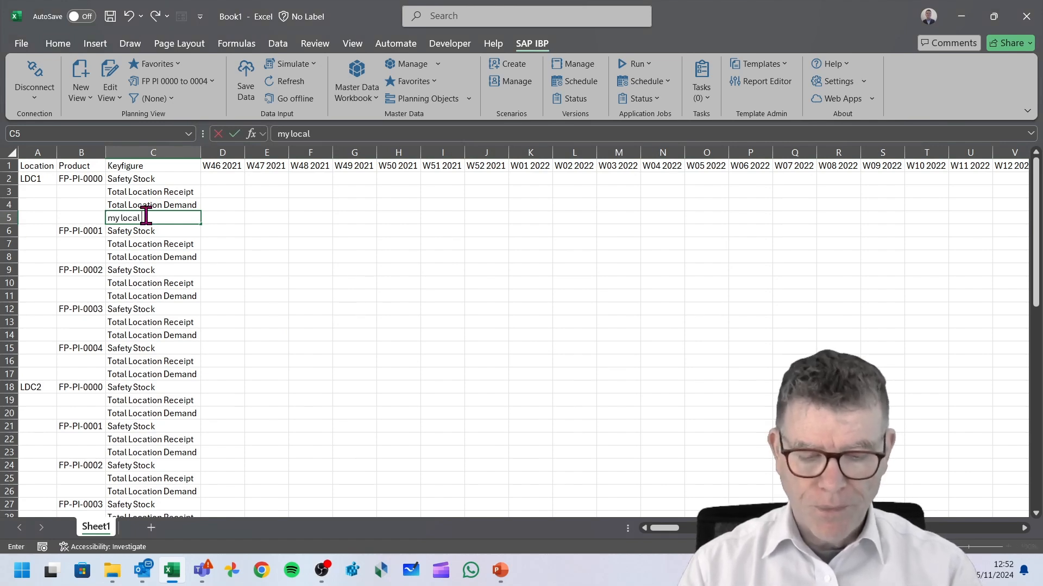
left_click(230, 216)
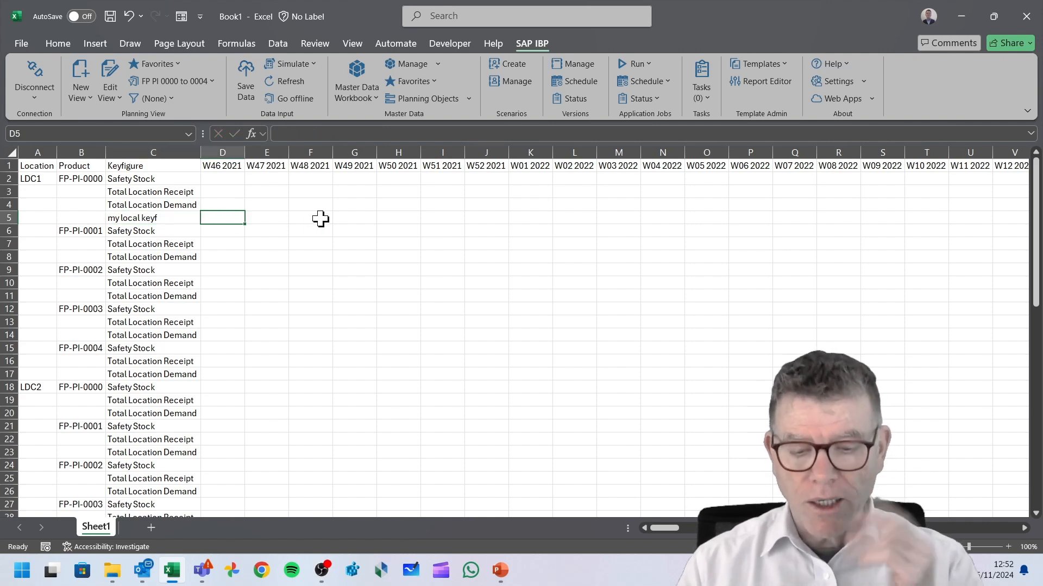
Enter the formula =D4+D2-D3 in the new row's first week cell.
type("=")
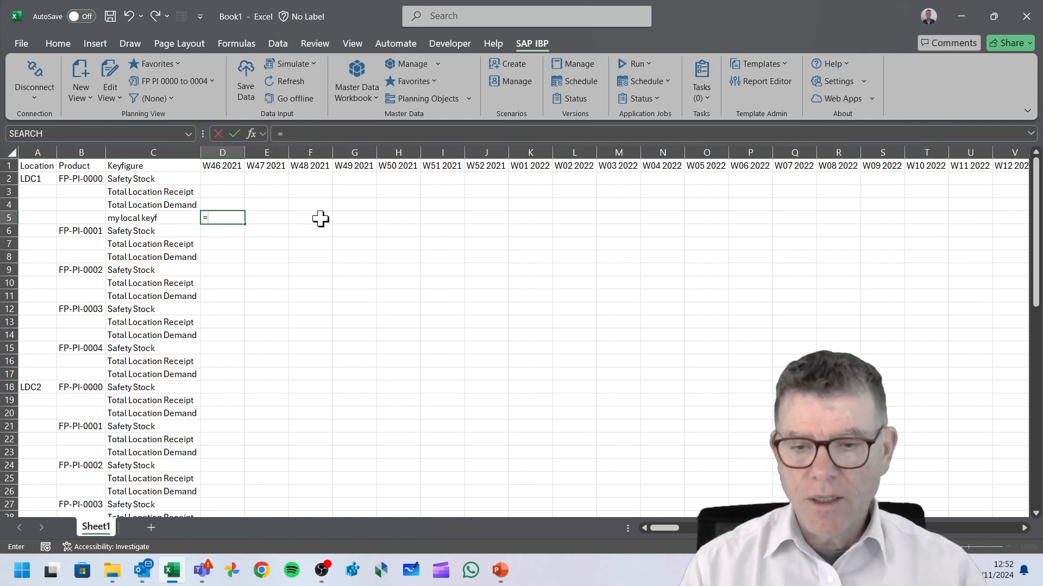
left_click(235, 205)
type("+")
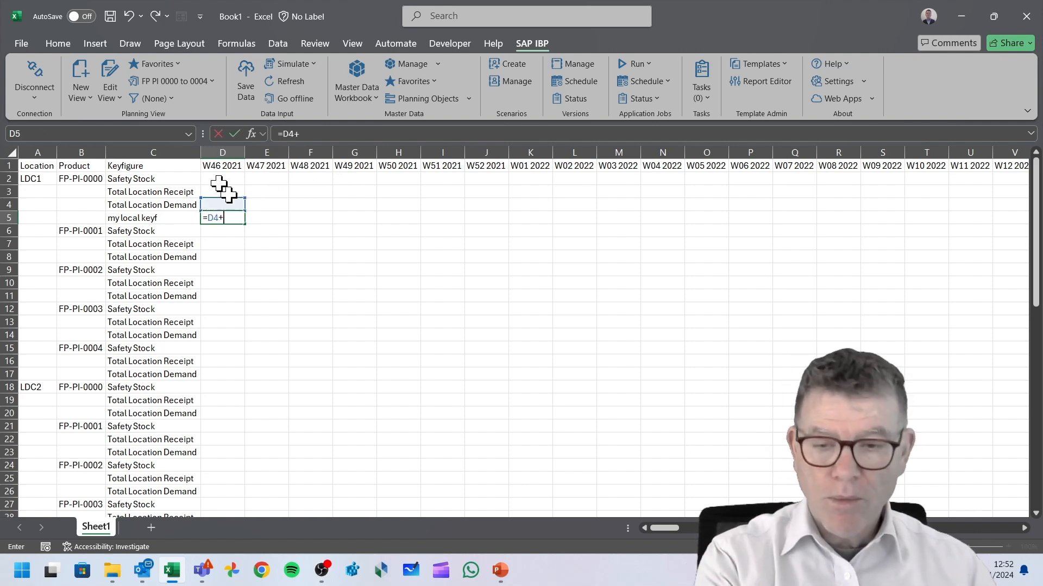
left_click(214, 193)
left_click(230, 178)
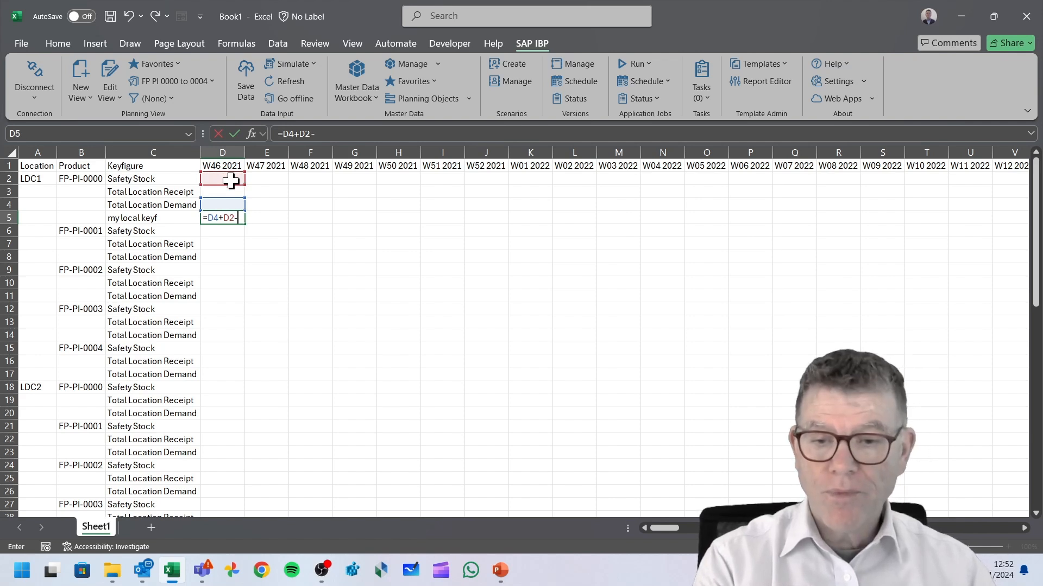
type("-")
left_click(232, 181)
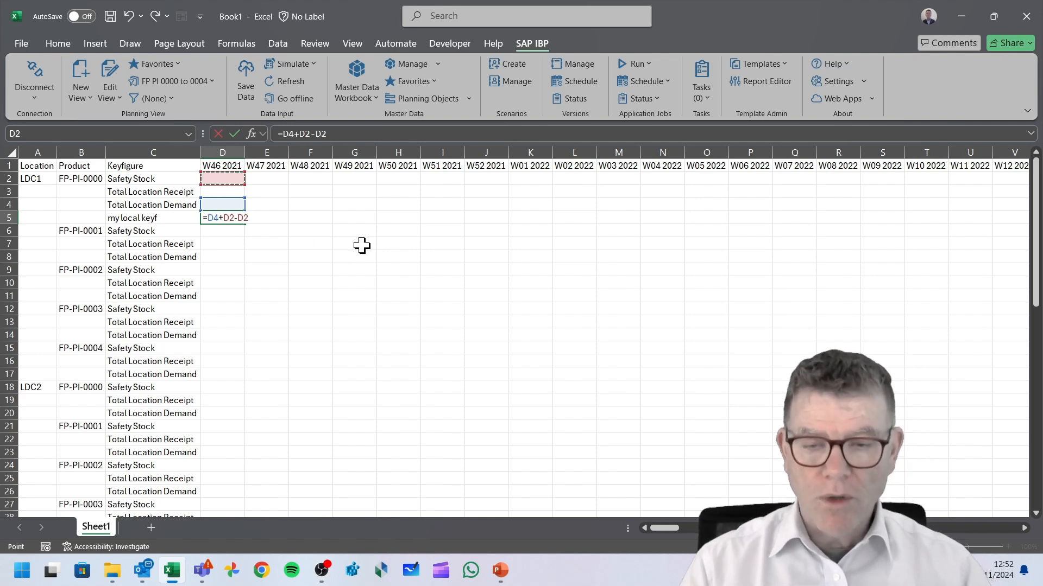
left_click(228, 193)
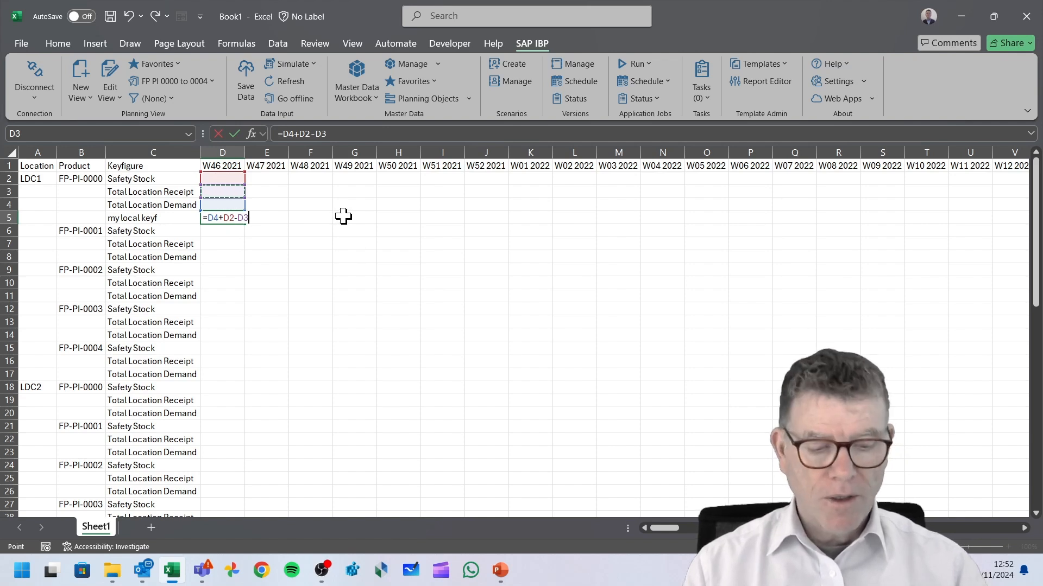
key("Return")
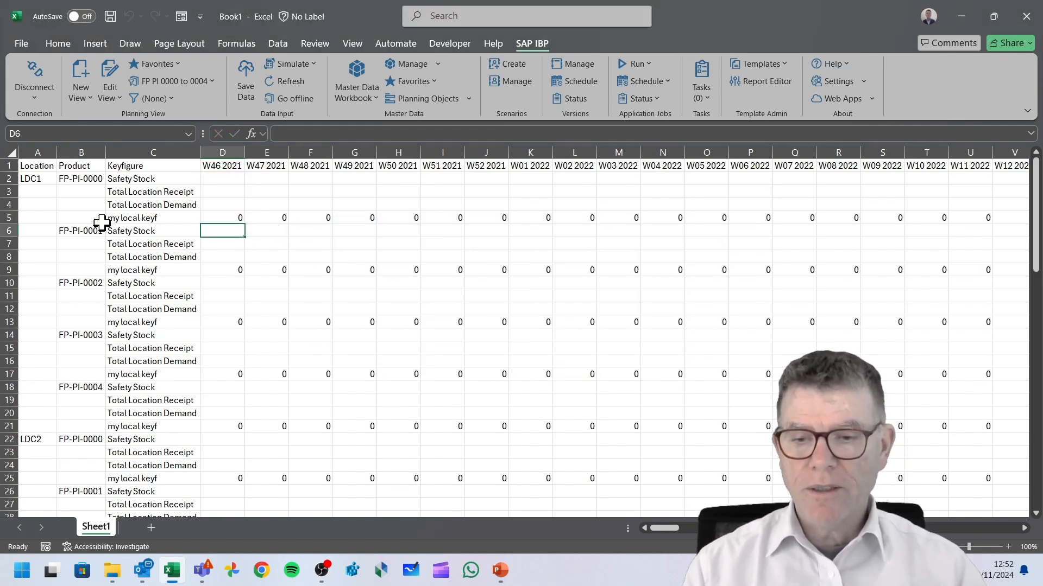
Inspect the formulas behind a week cell and the my local keyf label cells of the new rows.
left_click(299, 217)
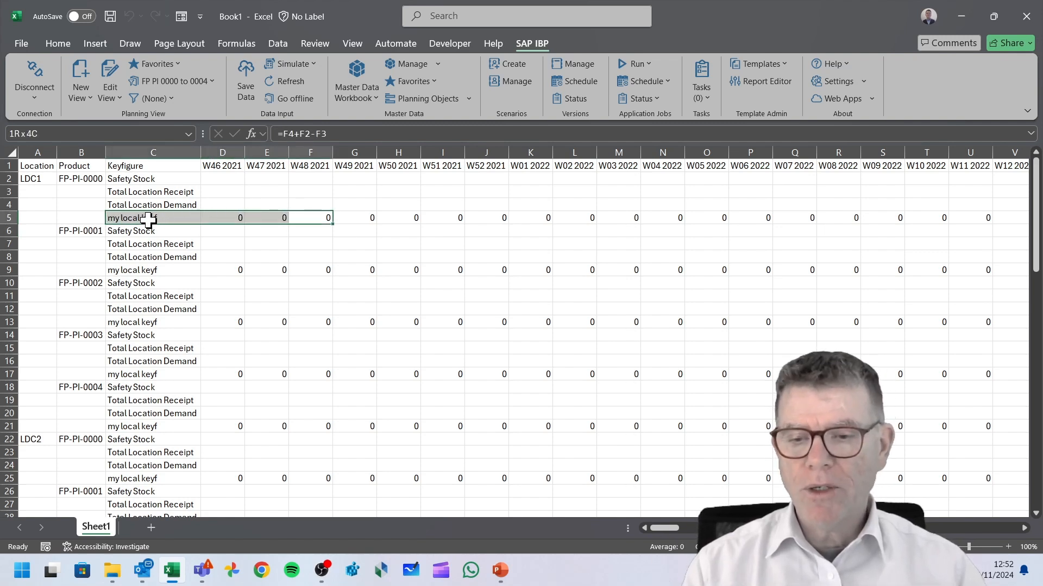
left_click(122, 216)
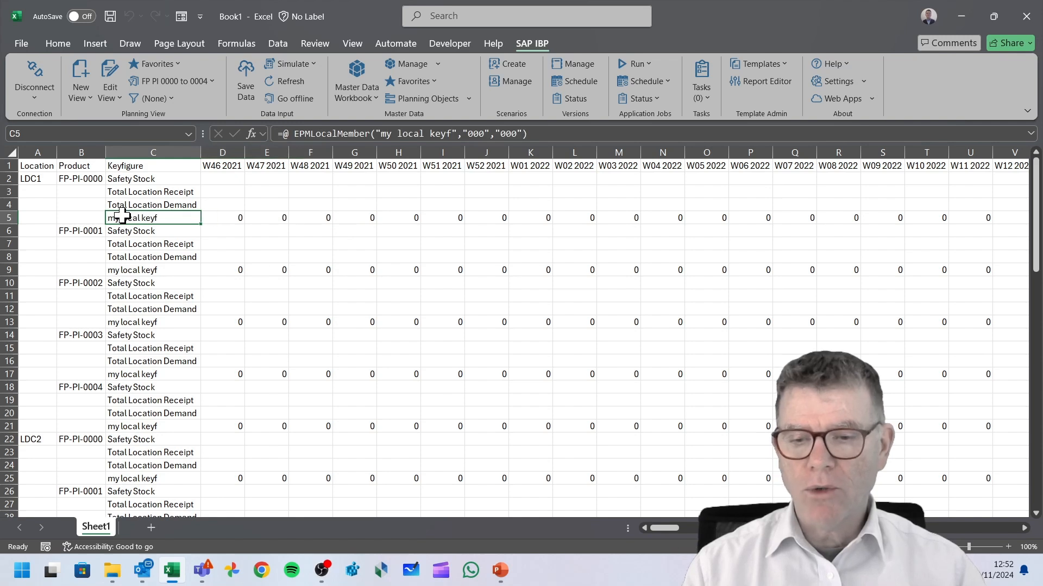
left_click(137, 270)
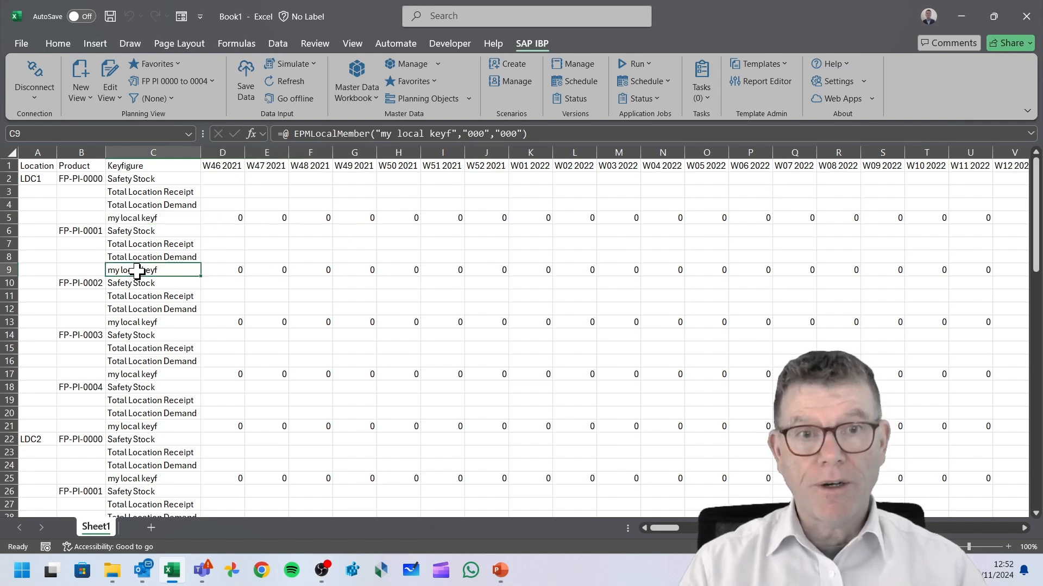
Review the generated local member formula, its header and its attachment position in the planning view's formula settings.
left_click(109, 72)
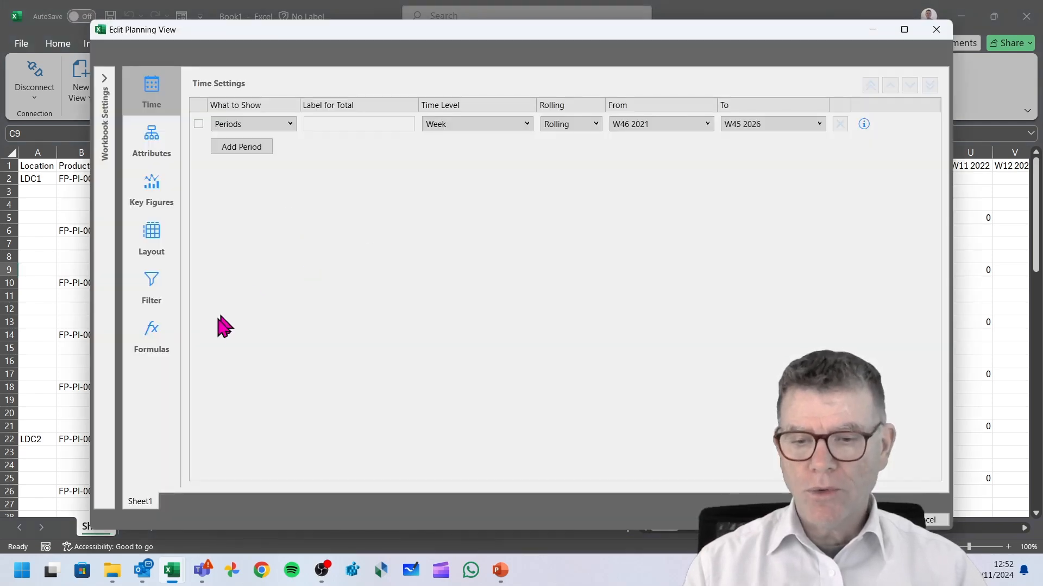
left_click(162, 338)
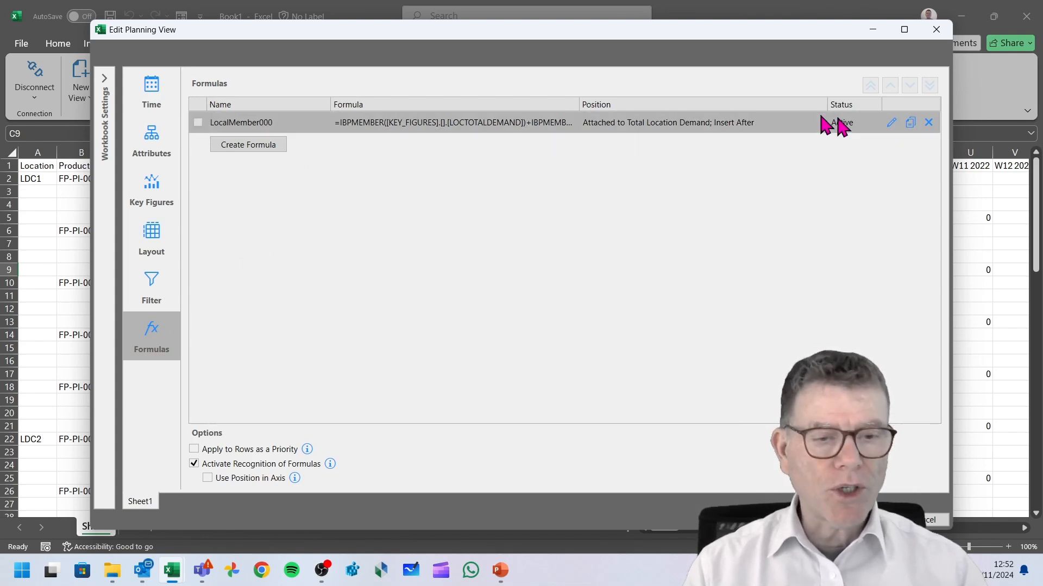
left_click(891, 122)
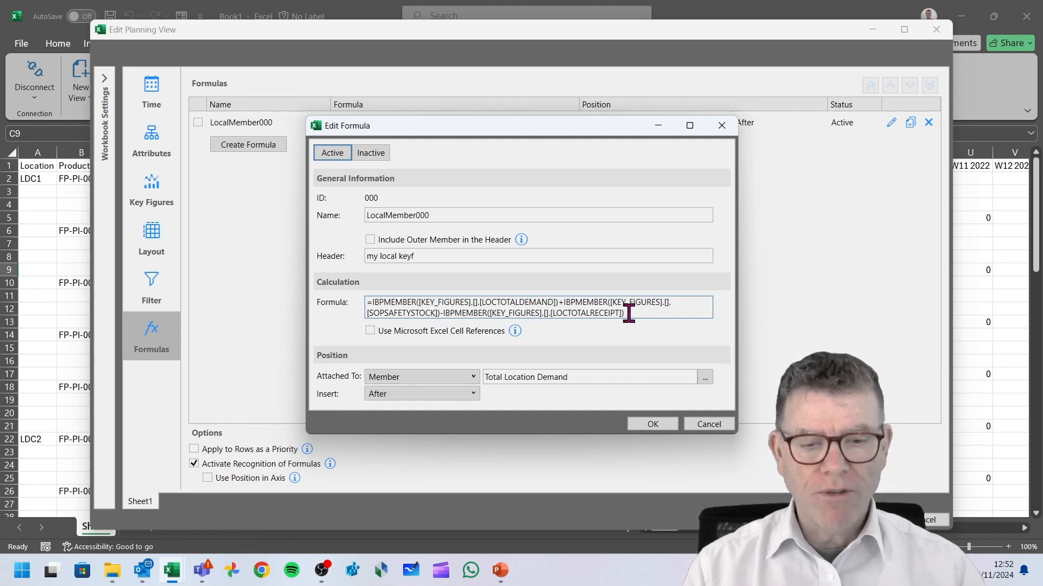
left_click_drag(628, 307, 373, 302)
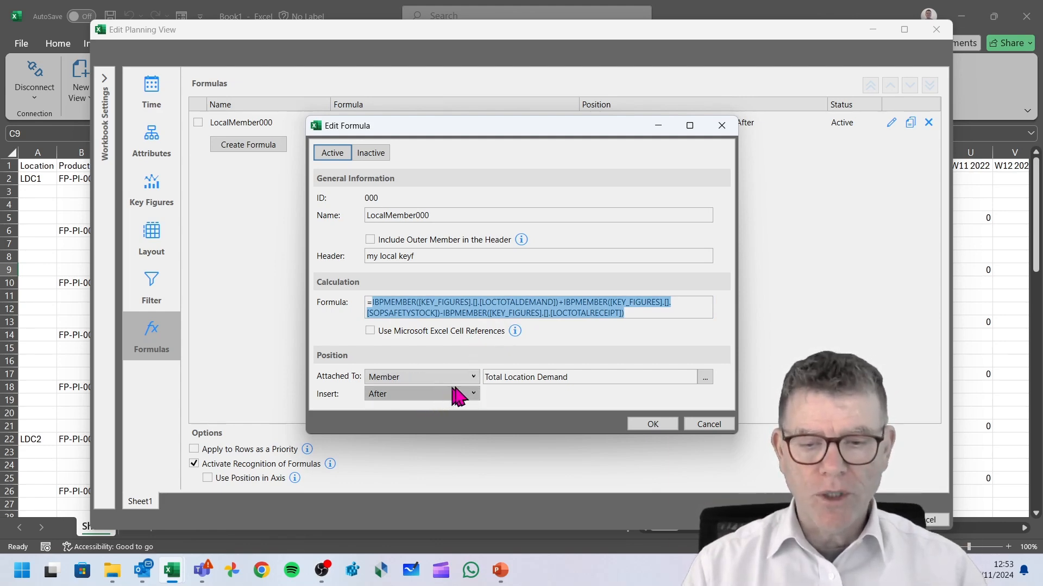
left_click(470, 377)
left_click(474, 378)
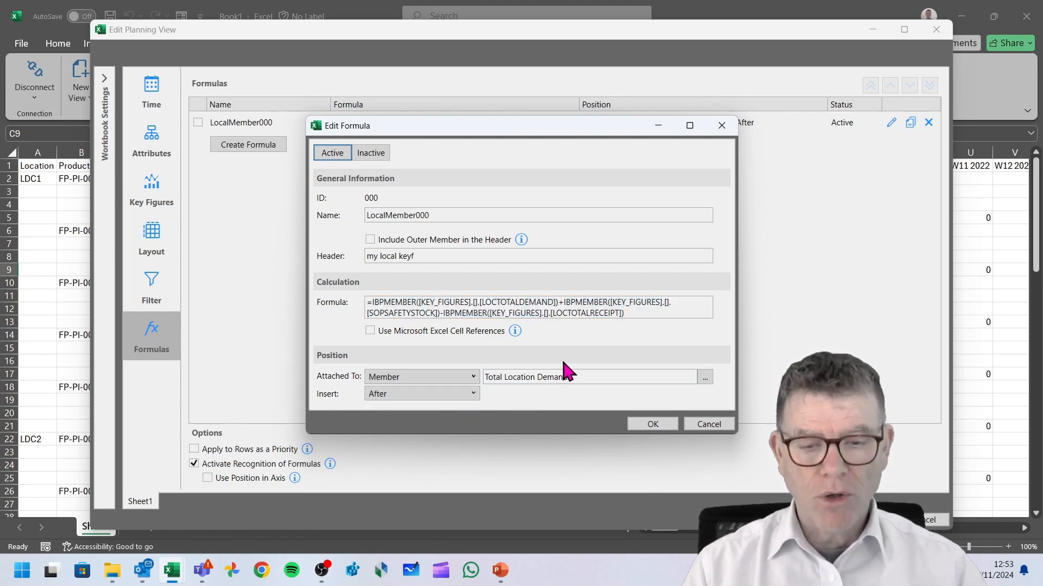
left_click(472, 379)
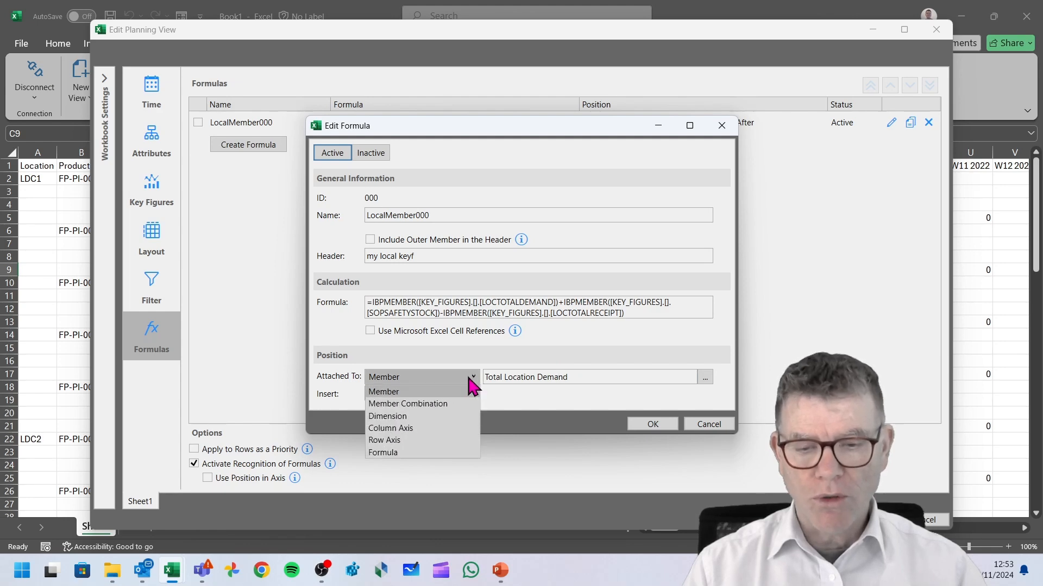
left_click(644, 256)
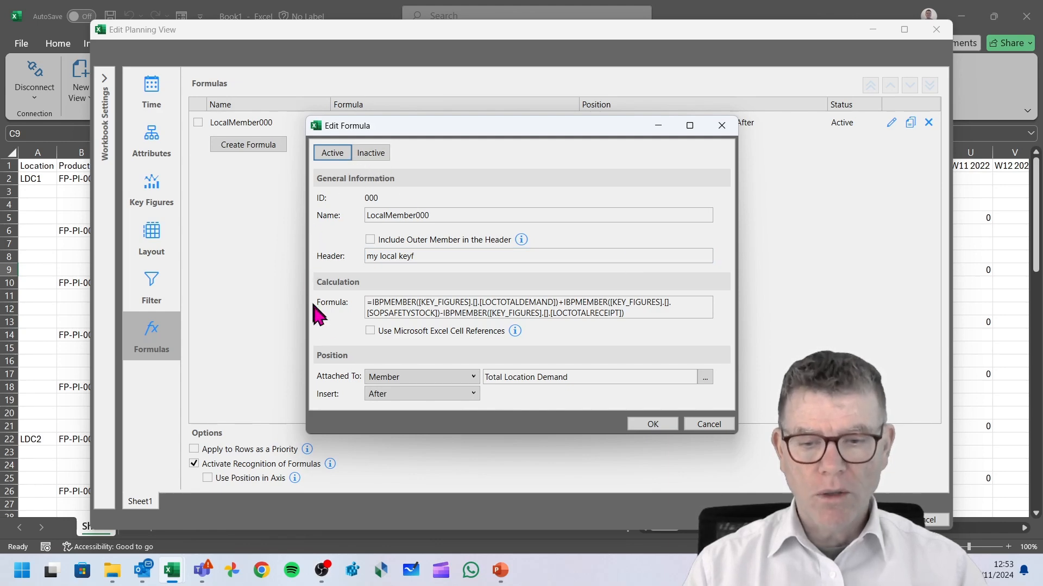
left_click(672, 428)
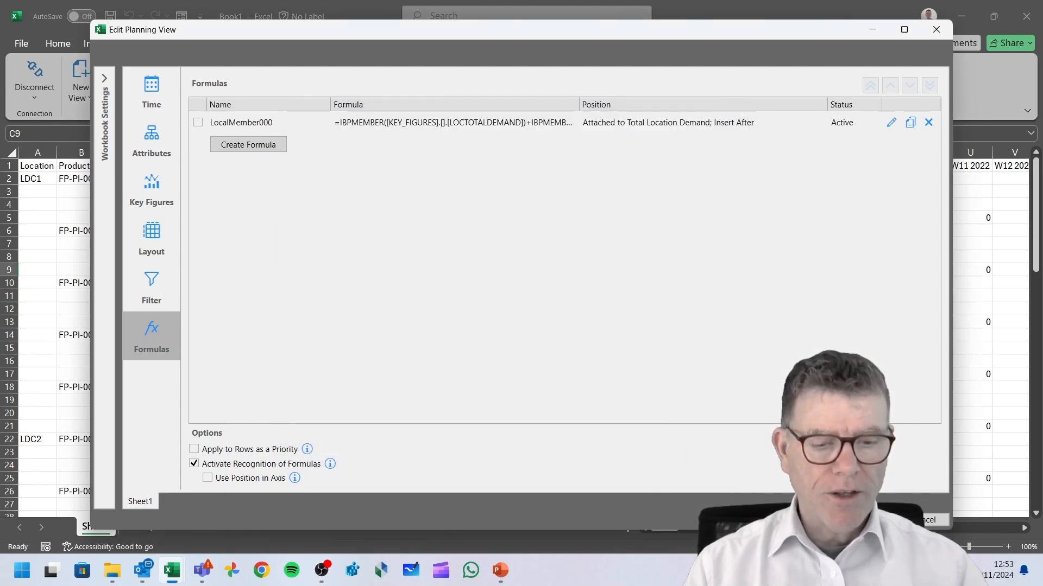
left_click(869, 520)
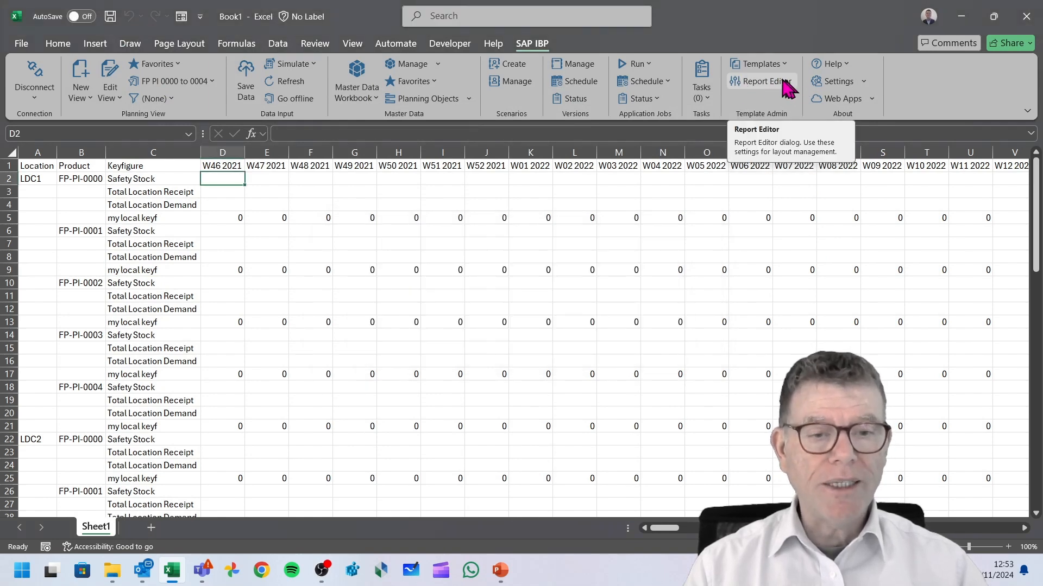
Open the Report Editor.
left_click(774, 87)
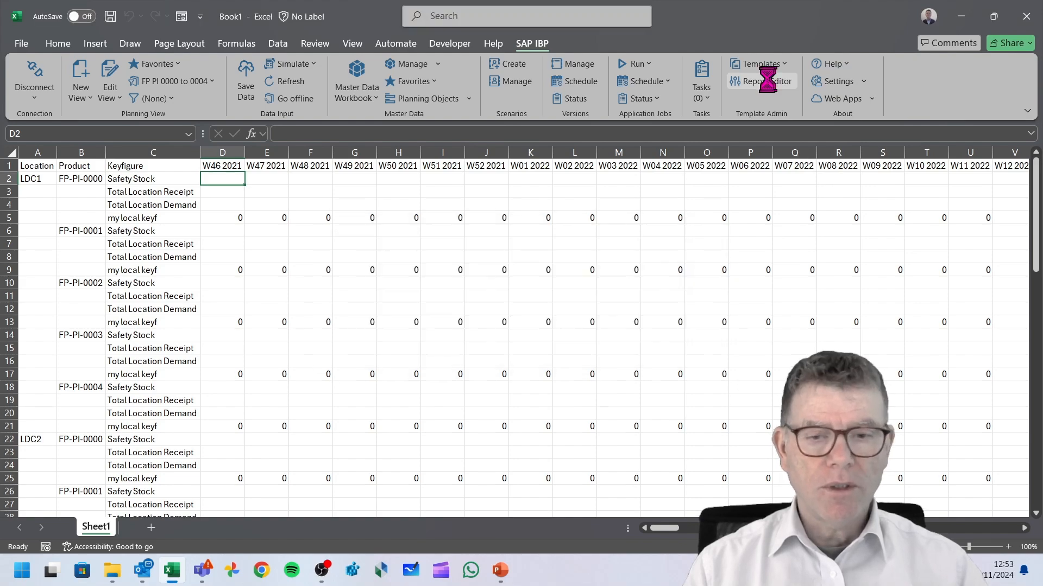